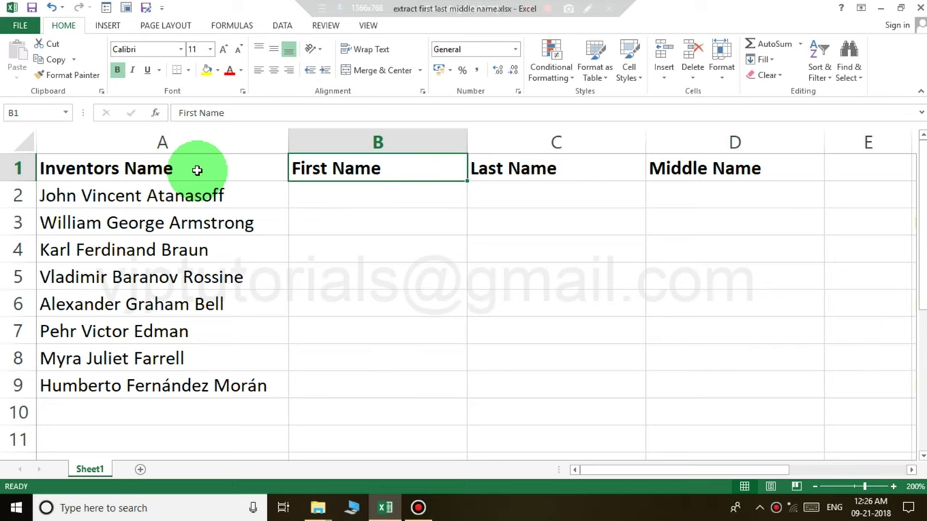
Enter =LEFT(A2,FIND(" ",A2)-1) in B2 so it returns the first name John.
{"action": "left_click", "coordinate": [337, 193]}
{"action": "type", "text": "=le"}
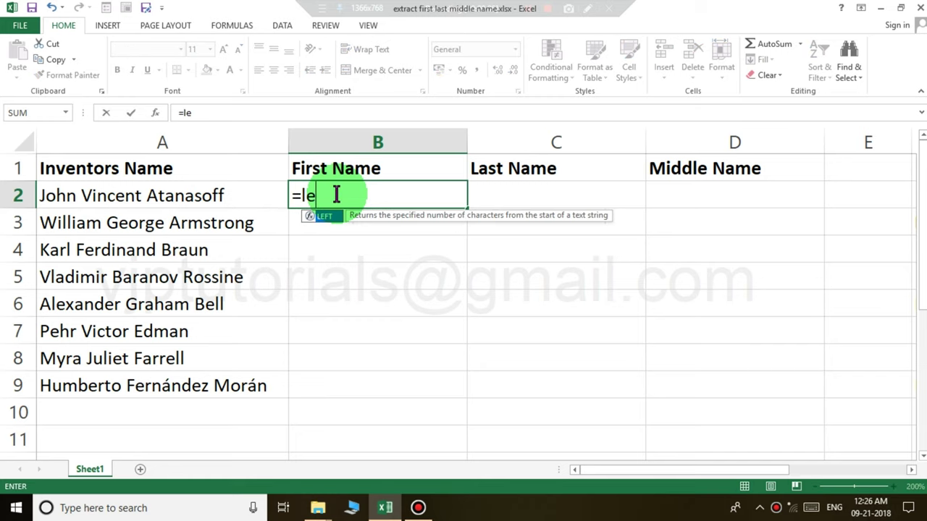
{"action": "type", "text": "ft("}
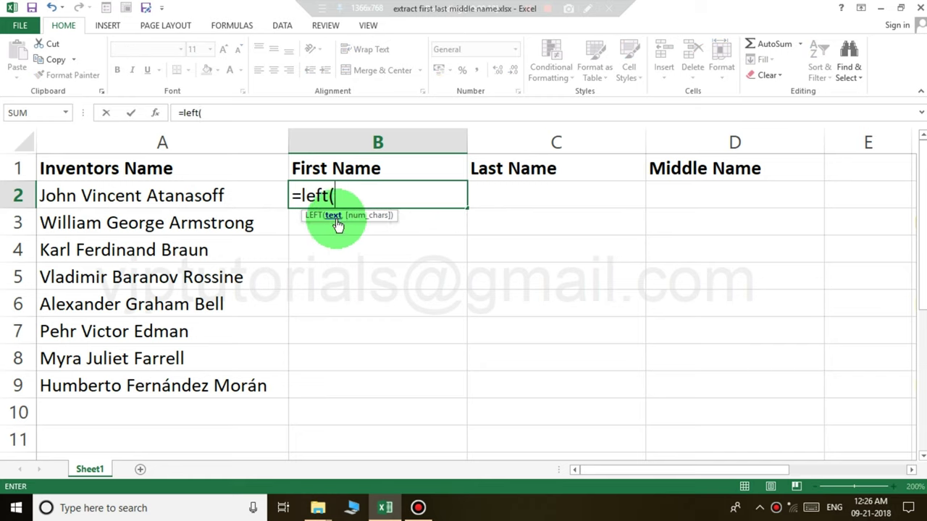
{"action": "left_click", "coordinate": [218, 194]}
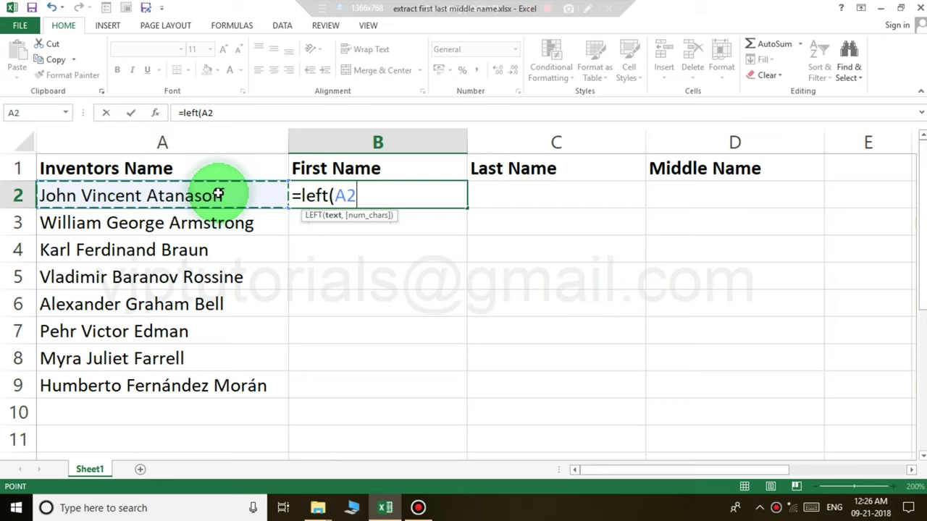
{"action": "type", "text": ","}
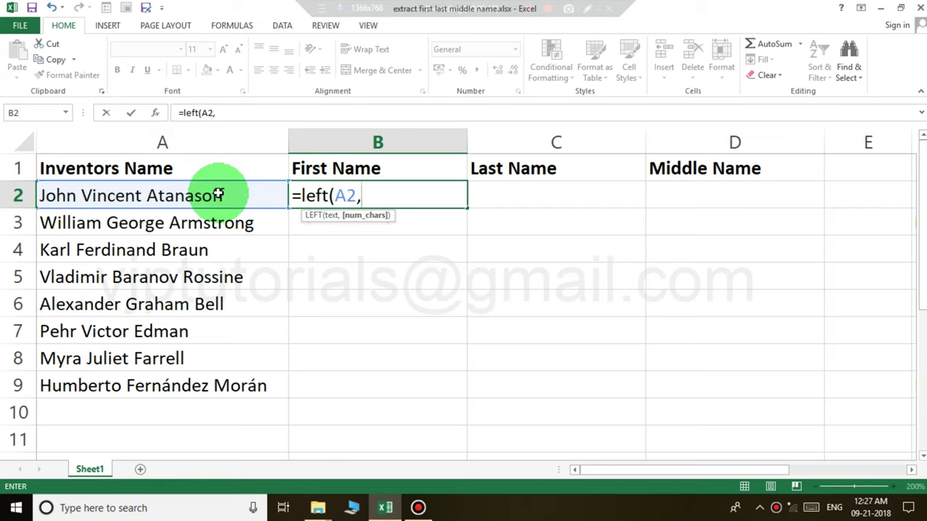
{"action": "type", "text": "find"}
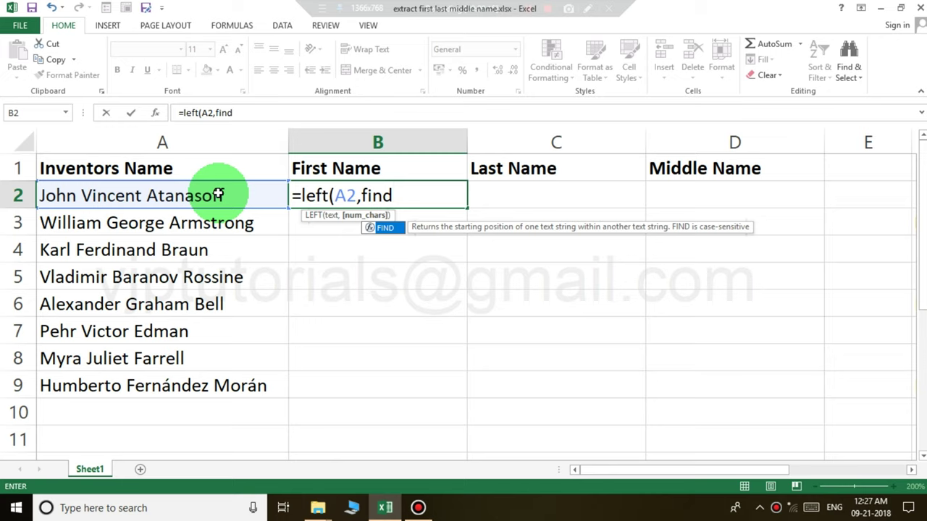
{"action": "type", "text": "("}
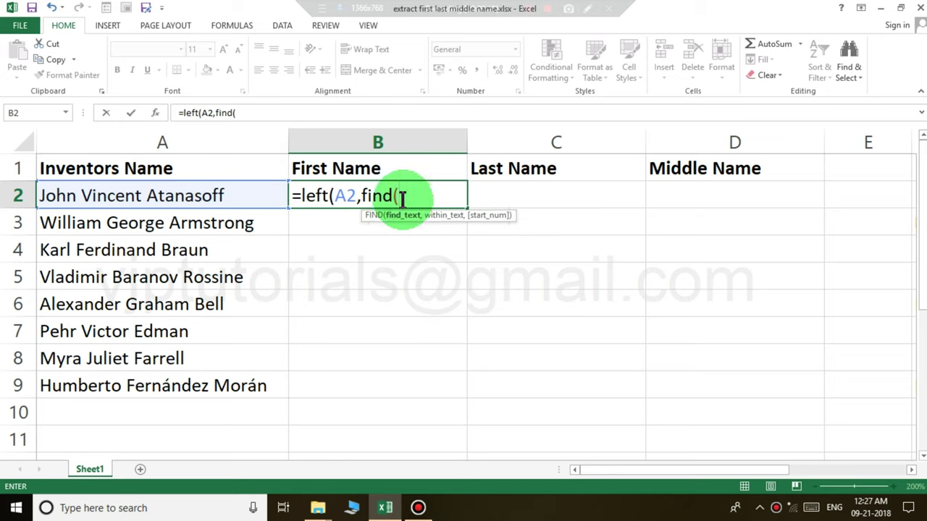
{"action": "type", "text": "\" \""}
{"action": "type", "text": ","}
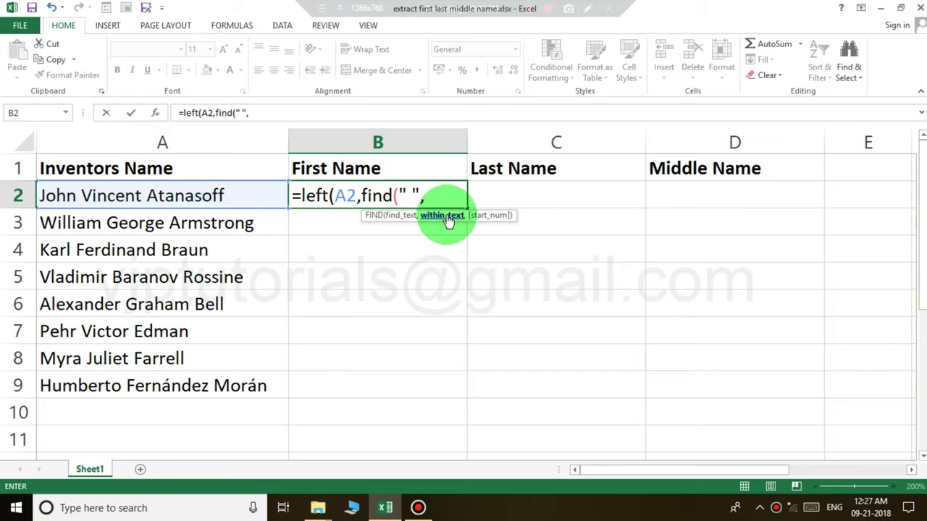
{"action": "left_click", "coordinate": [252, 188]}
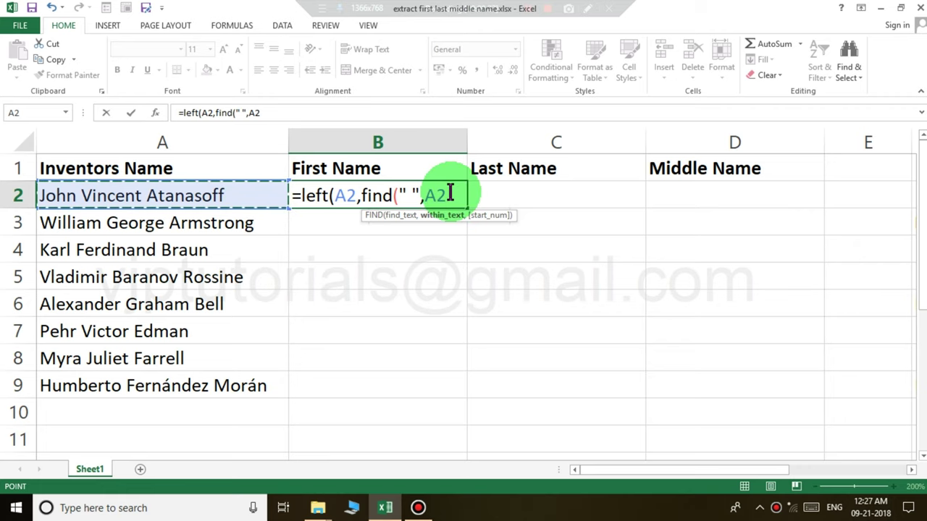
{"action": "type", "text": ")-"}
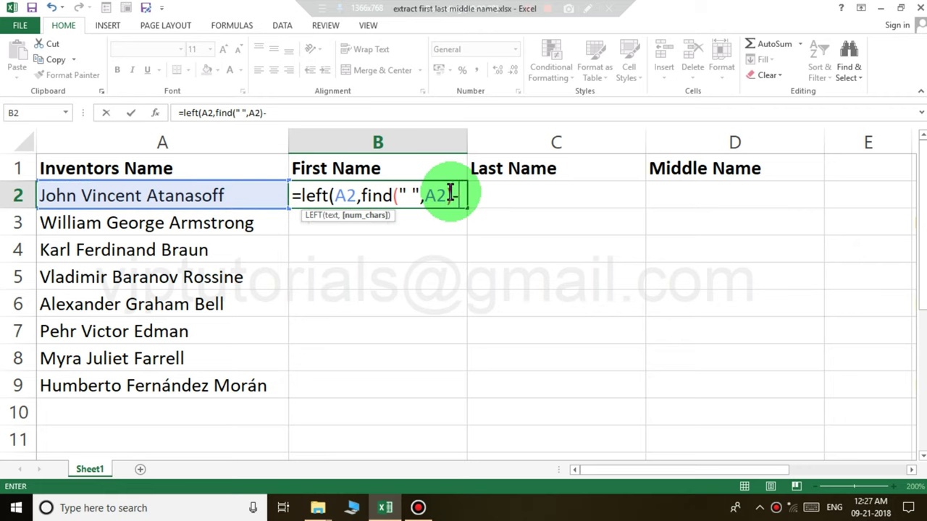
{"action": "type", "text": "1"}
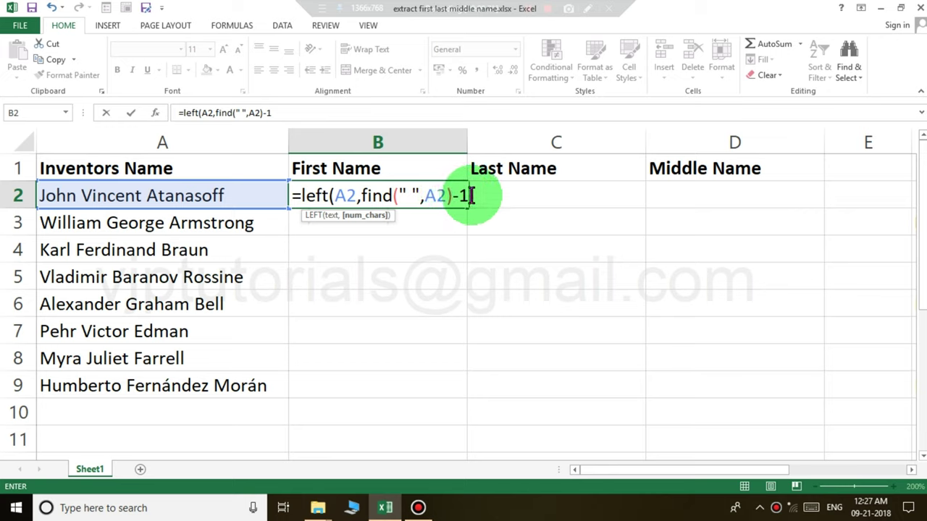
{"action": "type", "text": ")"}
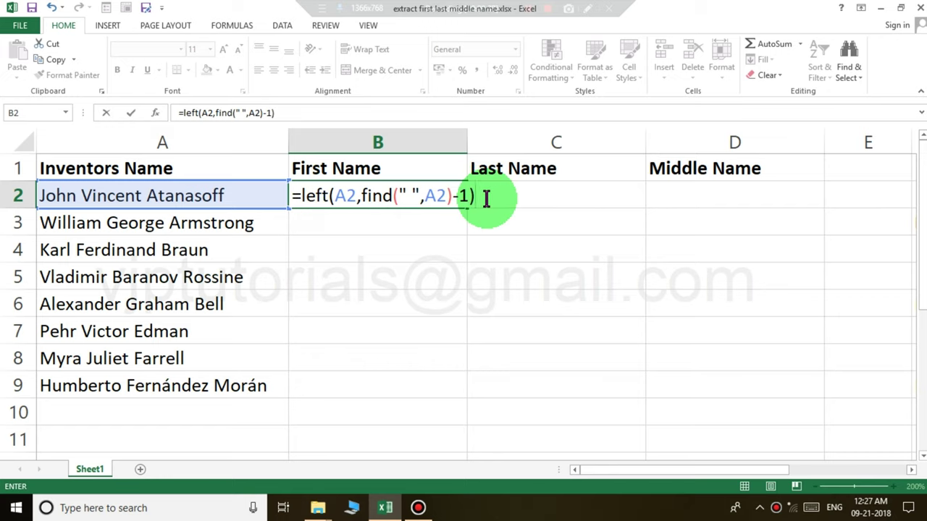
{"action": "key", "text": "Return"}
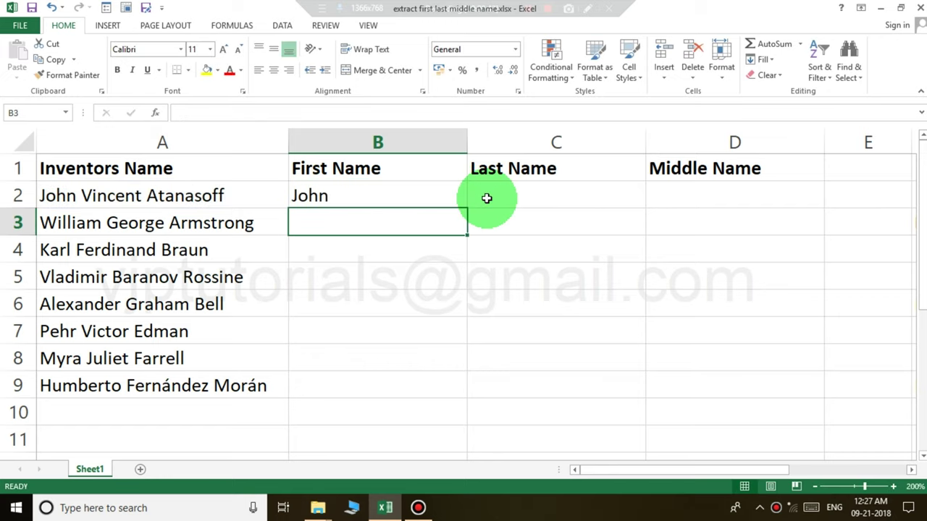
Copy the first-name formula from B2 down through B9.
{"action": "left_click", "coordinate": [434, 201]}
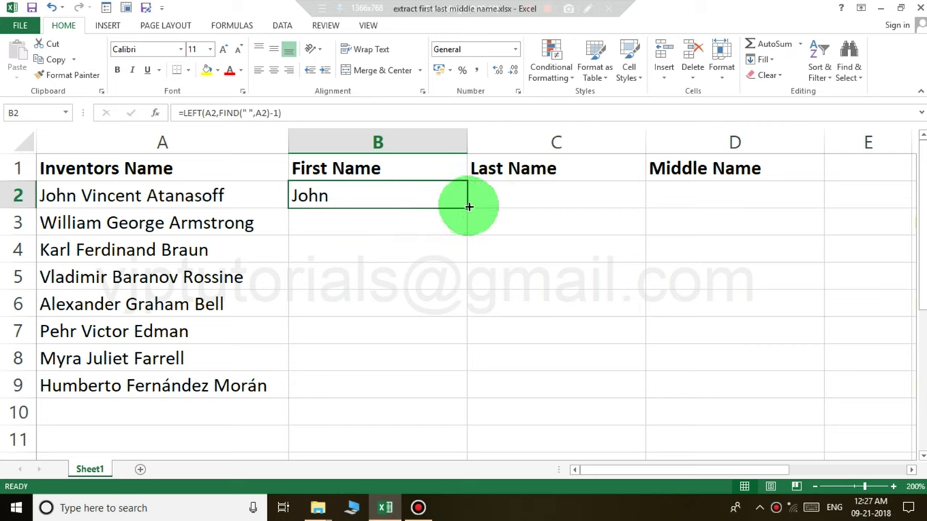
{"action": "left_click_drag", "start_coordinate": [468, 208], "coordinate": [450, 389]}
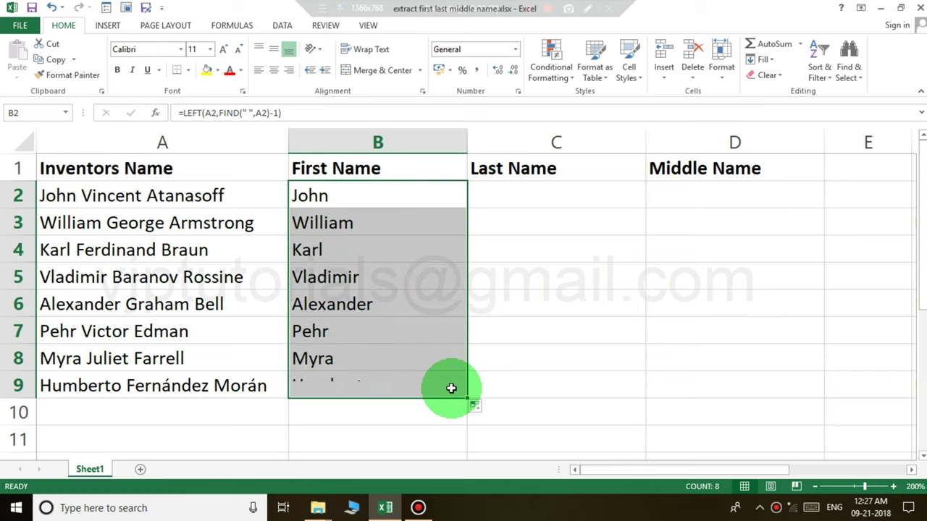
{"action": "left_click", "coordinate": [396, 195]}
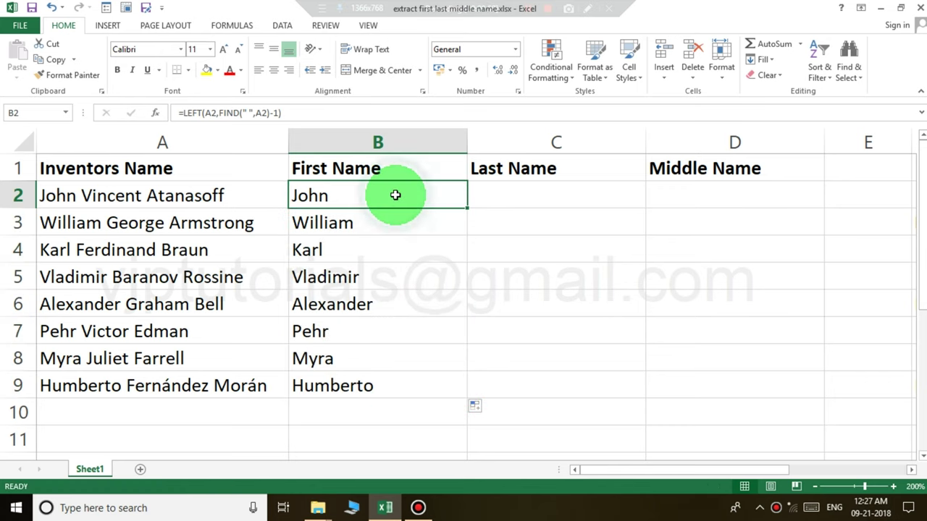
Check the copied first-name formulas in B2 and the rows below with F2.
{"action": "double_click", "coordinate": [396, 195]}
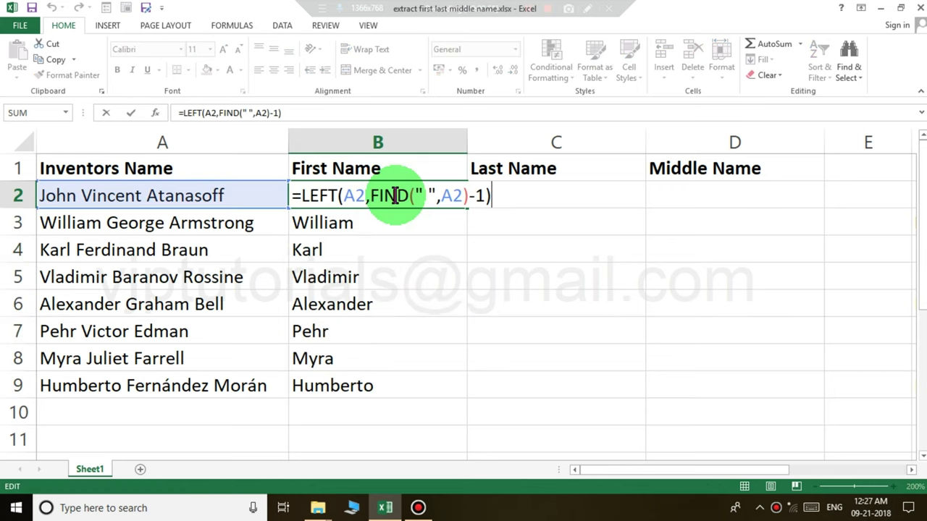
{"action": "key", "text": "Escape"}
{"action": "key", "text": "Down"}
{"action": "key", "text": "F2"}
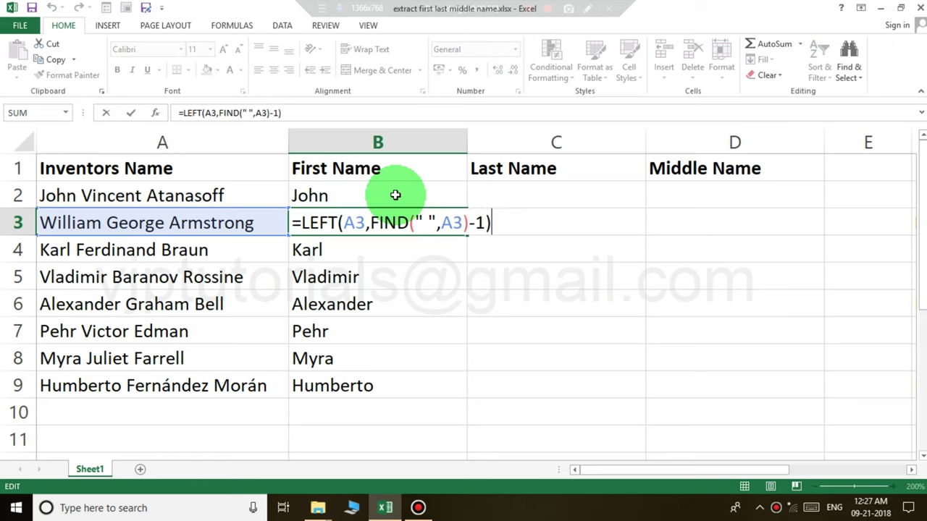
{"action": "key", "text": "Escape"}
{"action": "key", "text": "Down"}
{"action": "key", "text": "F2"}
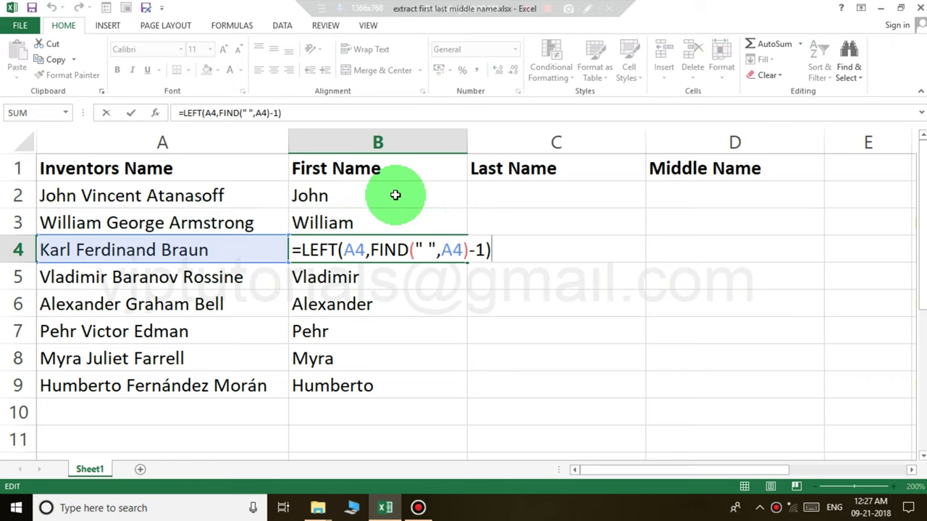
{"action": "key", "text": "Escape"}
{"action": "key", "text": "Down"}
{"action": "key", "text": "F2"}
{"action": "key", "text": "Escape"}
{"action": "key", "text": "Up"}
{"action": "key", "text": "Up"}
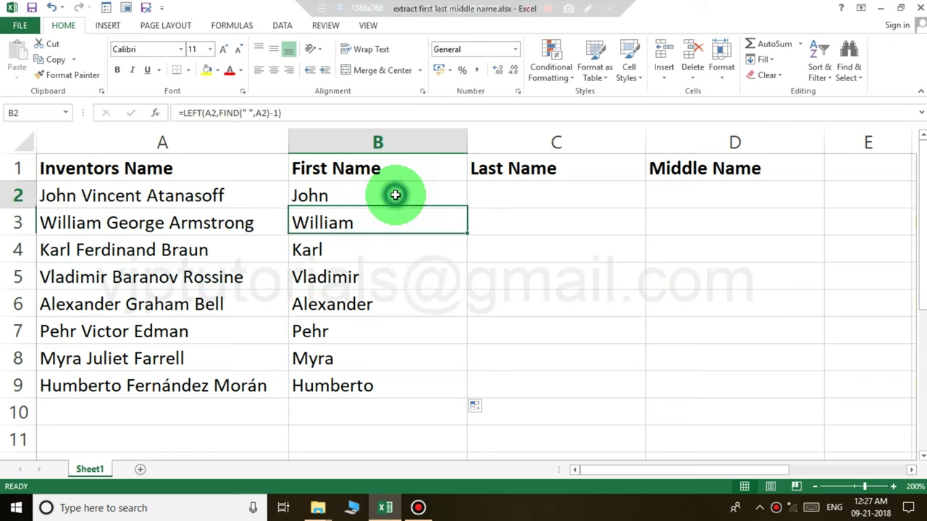
{"action": "key", "text": "Up"}
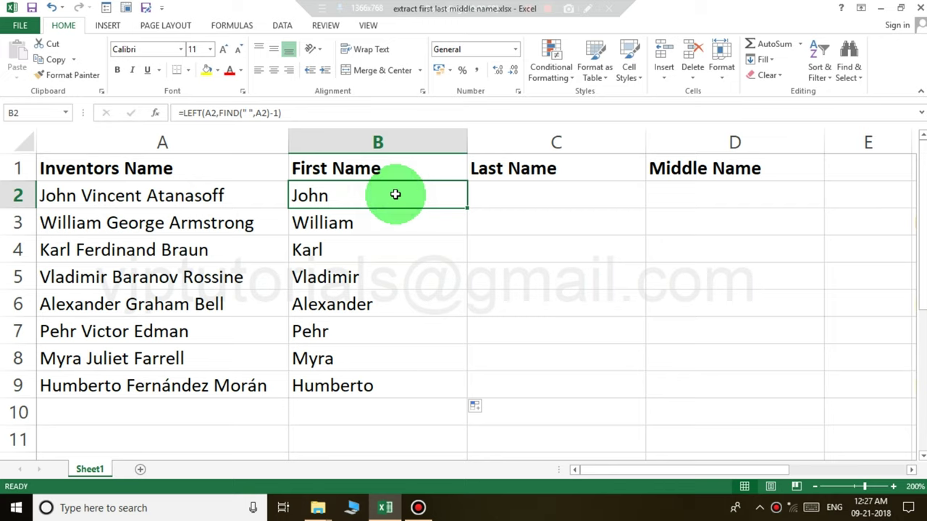
{"action": "left_click", "coordinate": [514, 174]}
{"action": "left_click", "coordinate": [522, 194]}
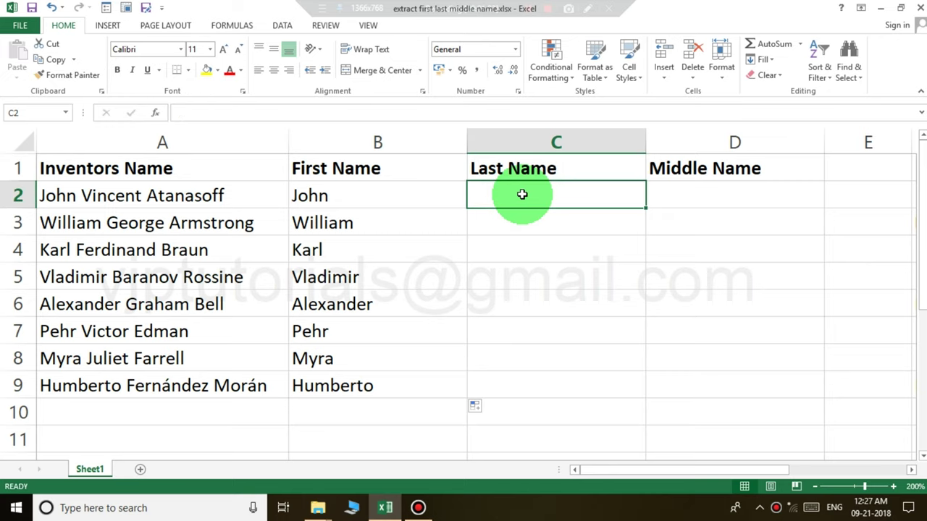
{"action": "type", "text": "="}
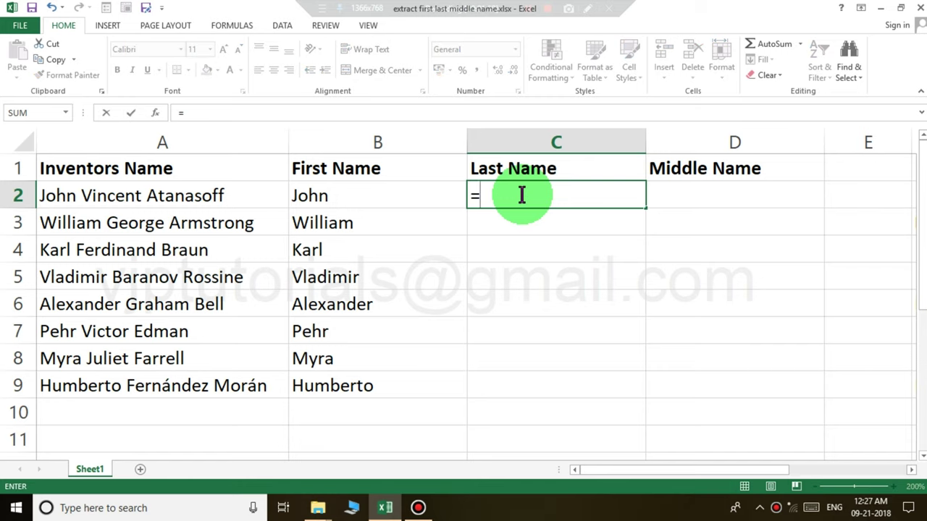
{"action": "type", "text": "m"}
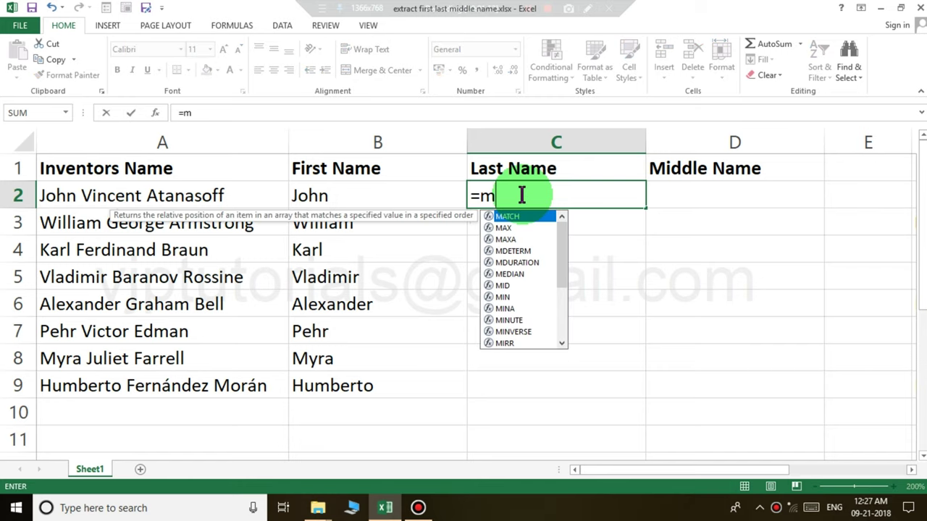
{"action": "type", "text": "id"}
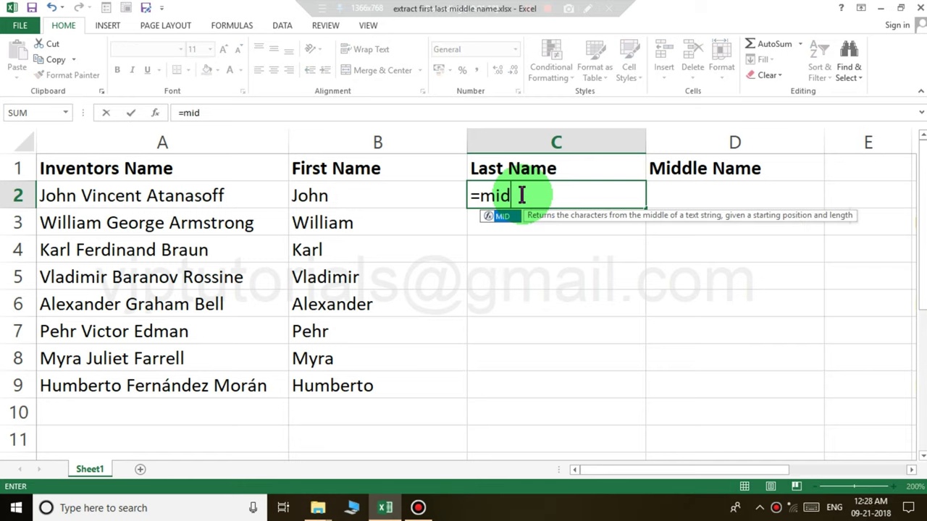
{"action": "type", "text": "("}
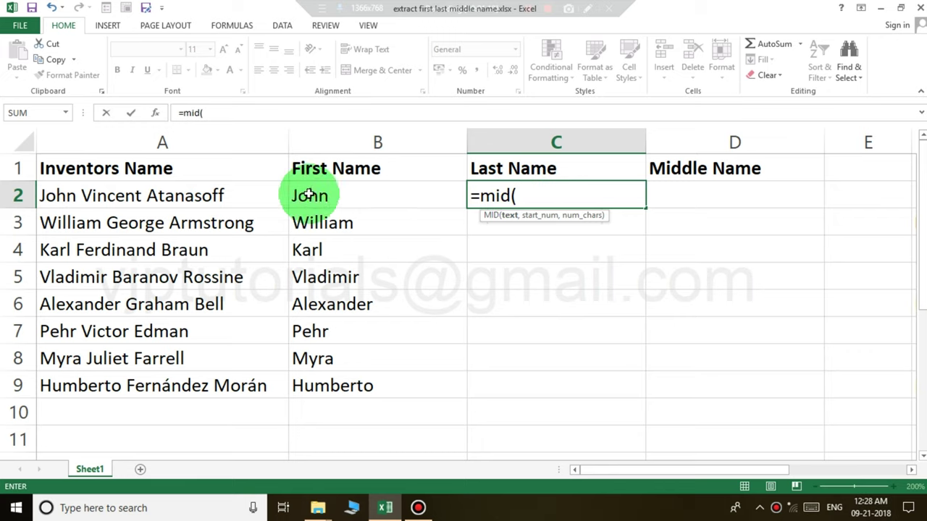
{"action": "left_click", "coordinate": [241, 194]}
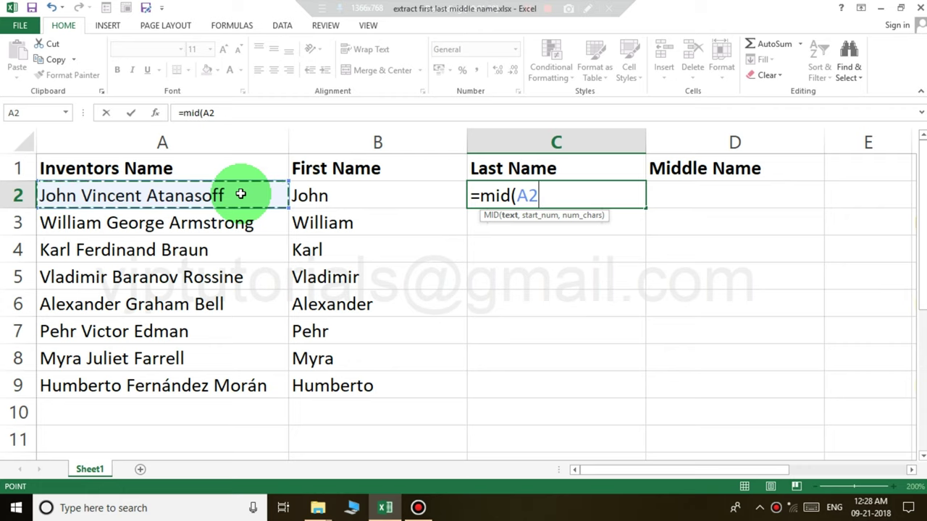
{"action": "type", "text": ","}
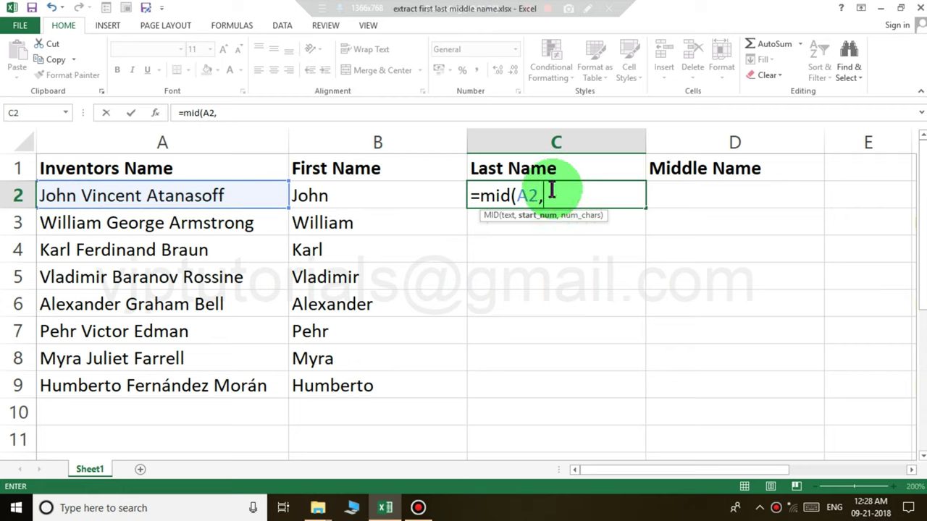
{"action": "type", "text": "find"}
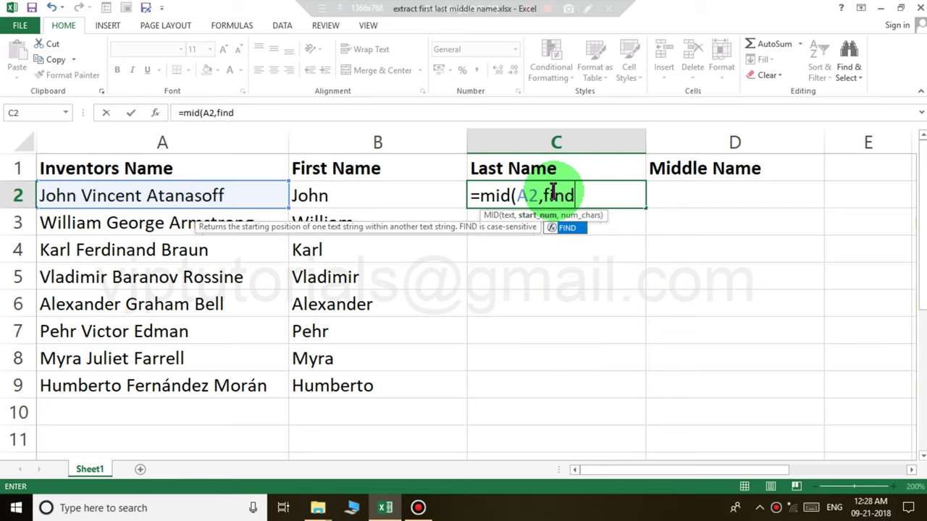
{"action": "type", "text": "(\" "}
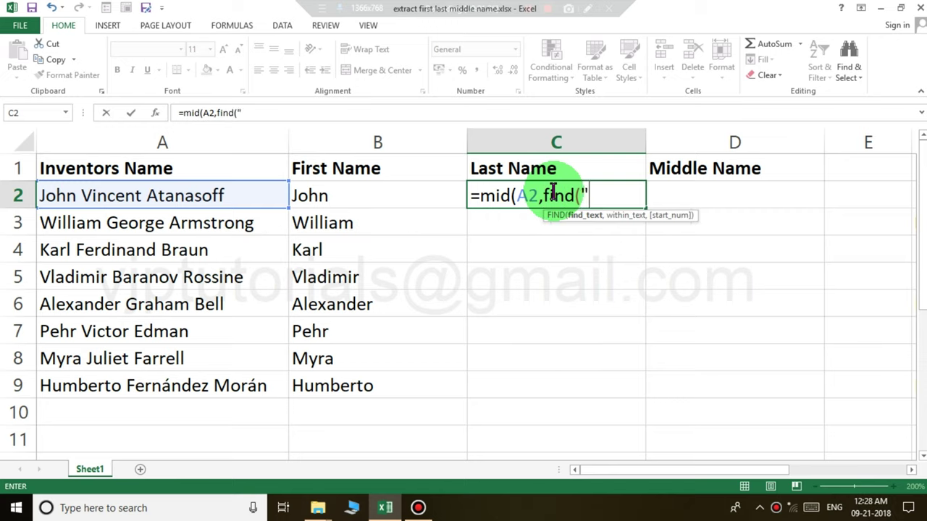
{"action": "type", "text": "\""}
{"action": "type", "text": ","}
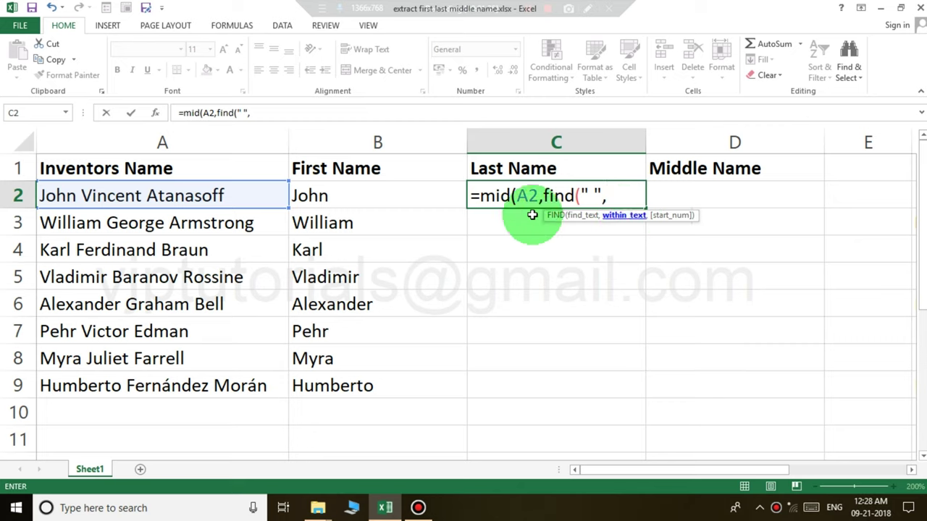
{"action": "left_click", "coordinate": [274, 192]}
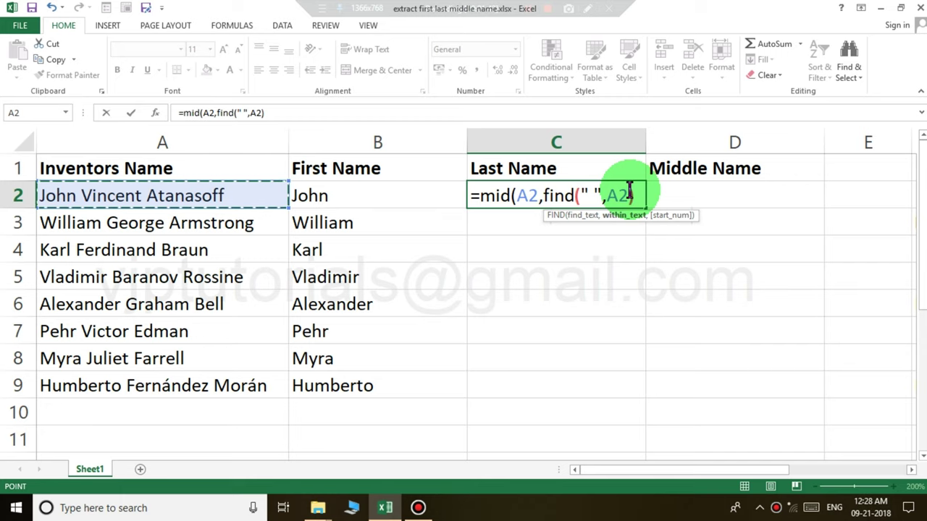
{"action": "type", "text": ")+"}
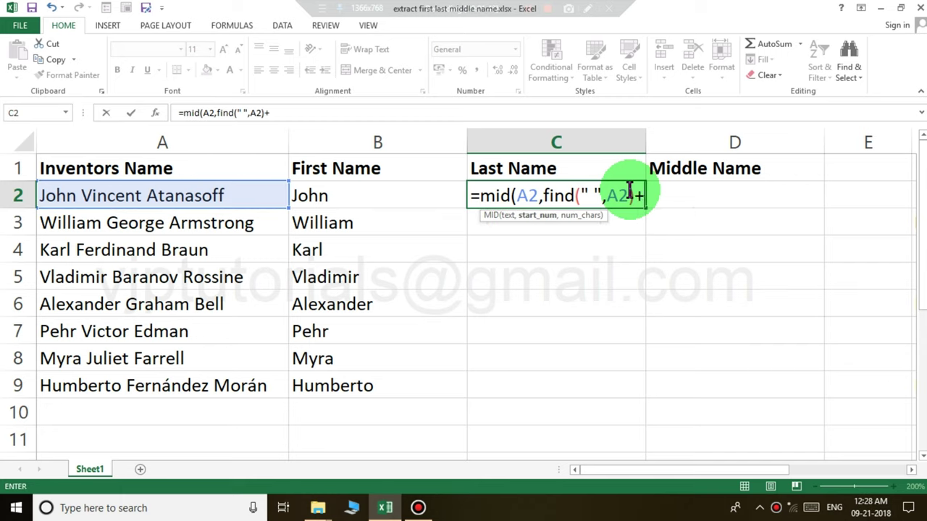
{"action": "type", "text": "1"}
{"action": "type", "text": ","}
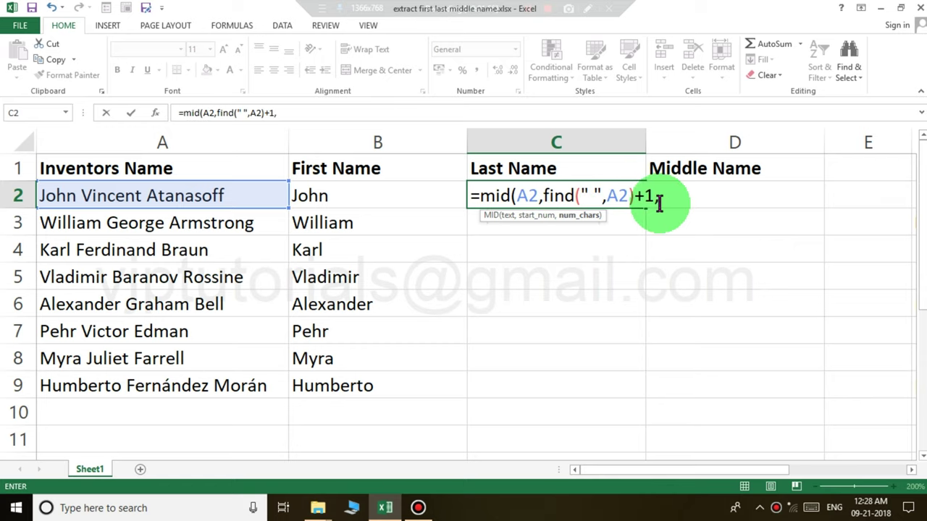
{"action": "type", "text": "l"}
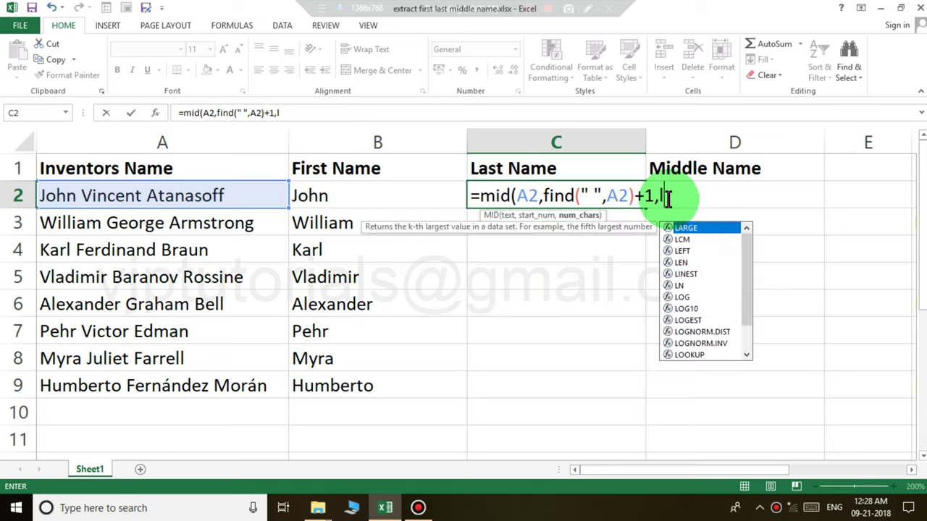
{"action": "type", "text": "en("}
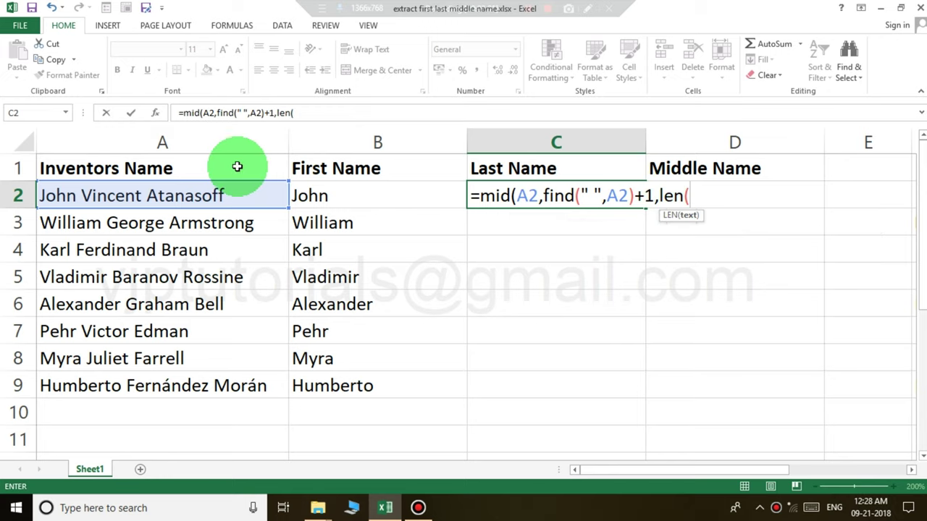
{"action": "left_click", "coordinate": [222, 191]}
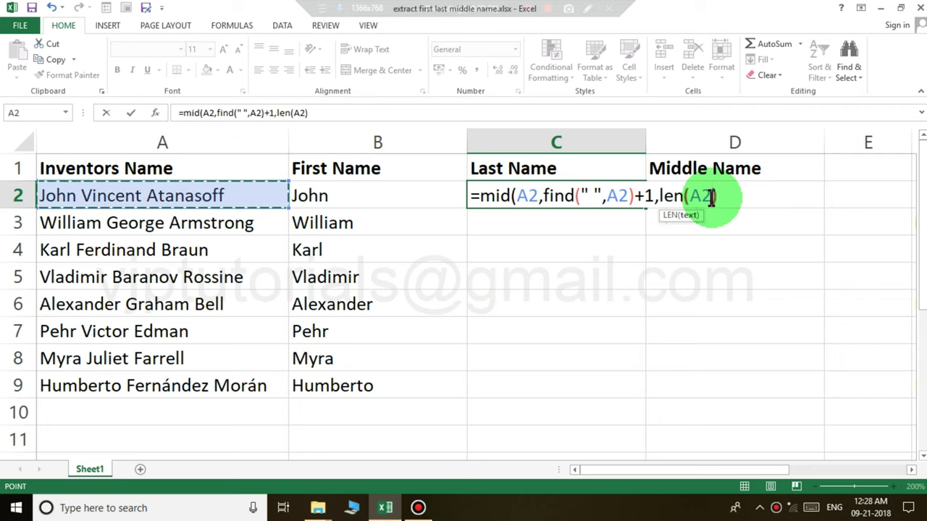
{"action": "type", "text": "))"}
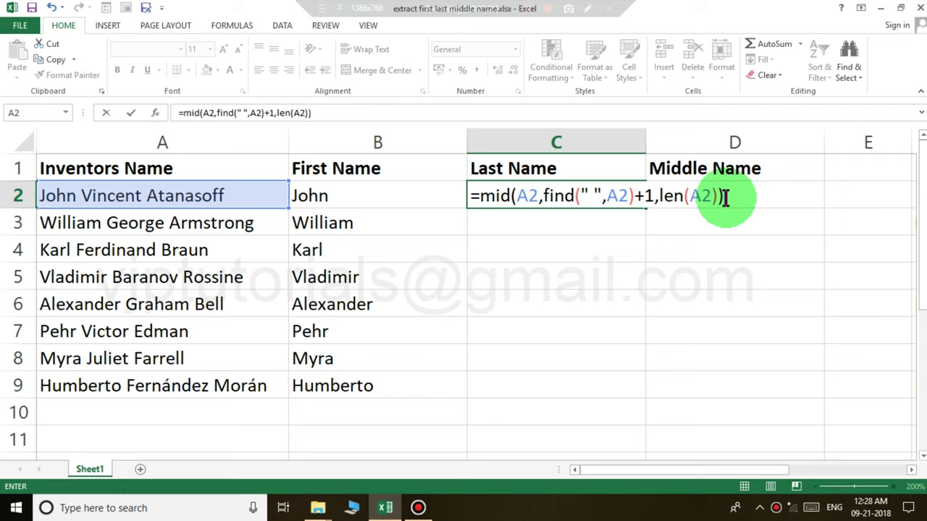
{"action": "key", "text": "Return"}
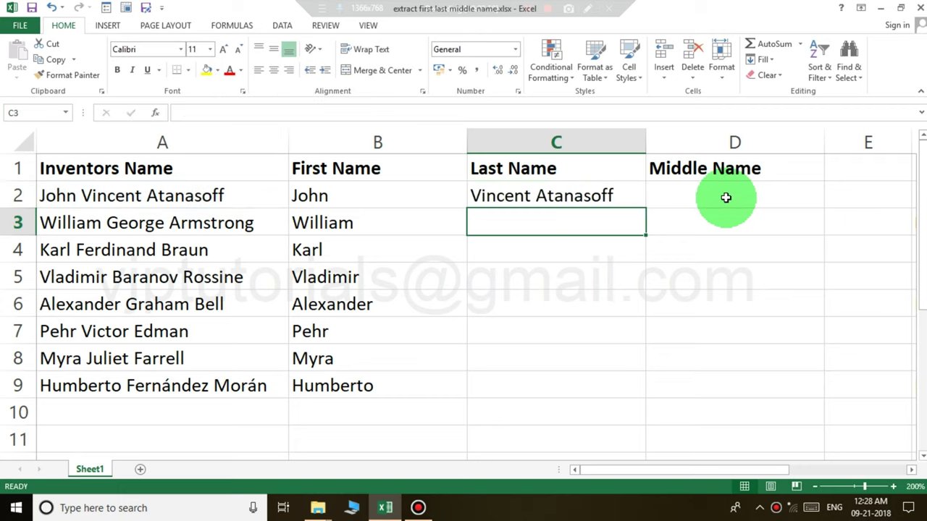
{"action": "left_click", "coordinate": [619, 194]}
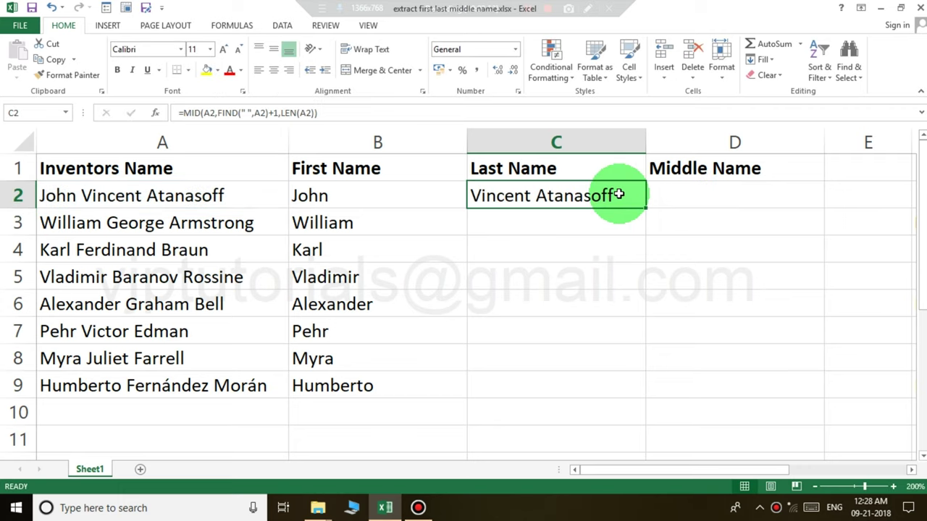
Copy the MID expression from C2's formula.
{"action": "double_click", "coordinate": [619, 194]}
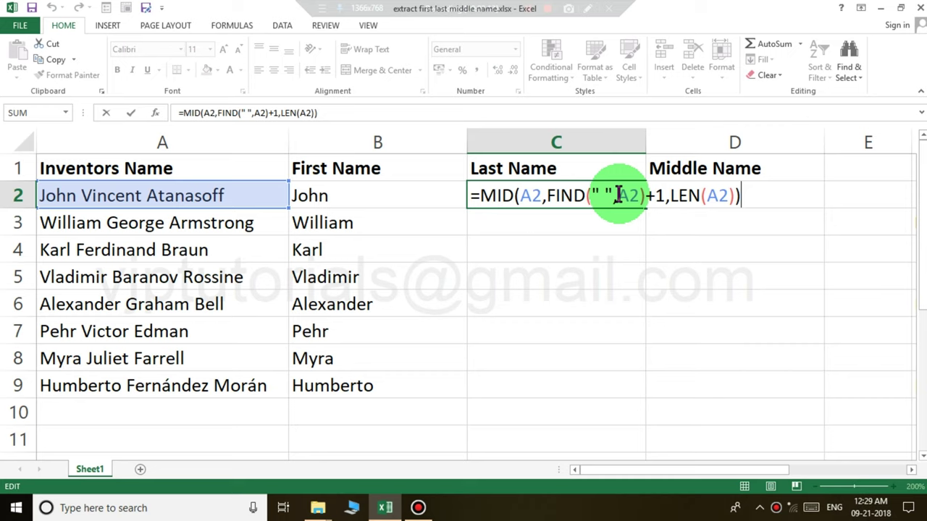
{"action": "left_click", "coordinate": [483, 194]}
{"action": "left_click_drag", "start_coordinate": [483, 194], "coordinate": [742, 195]}
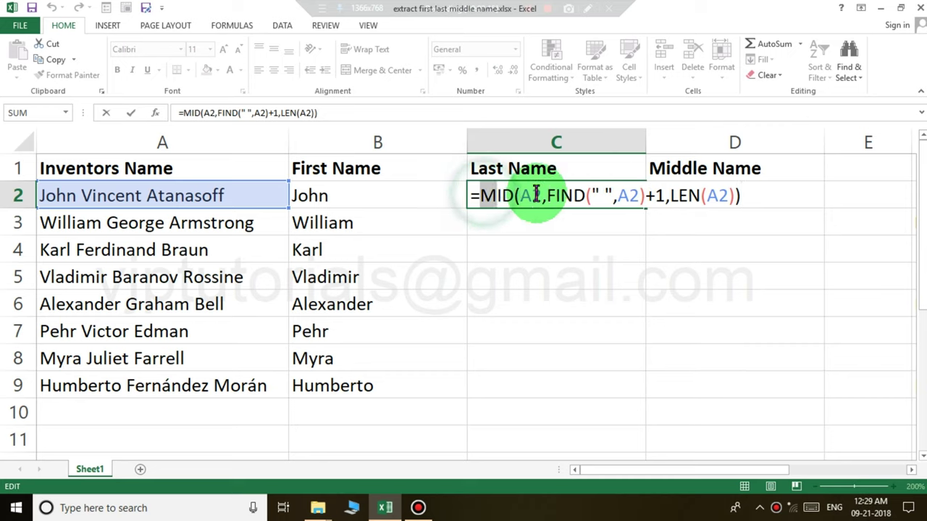
{"action": "right_click", "coordinate": [741, 196]}
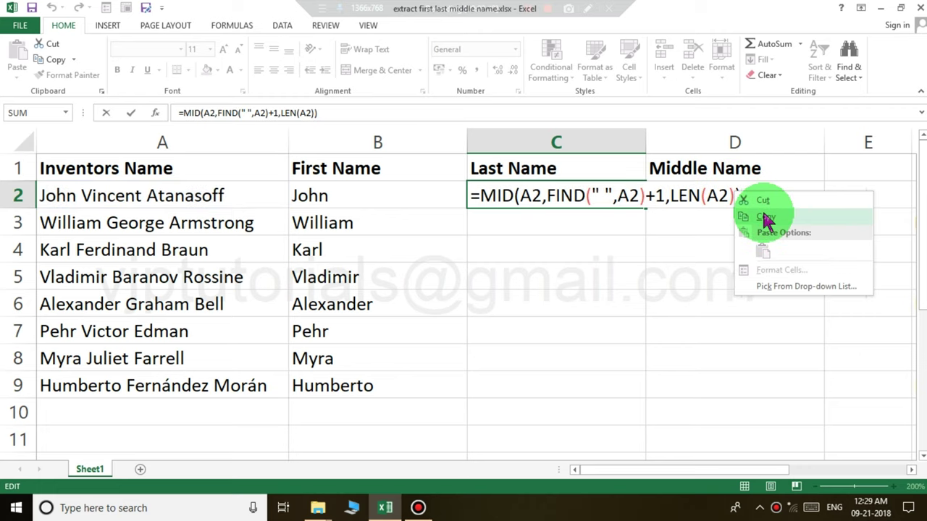
{"action": "left_click", "coordinate": [760, 214]}
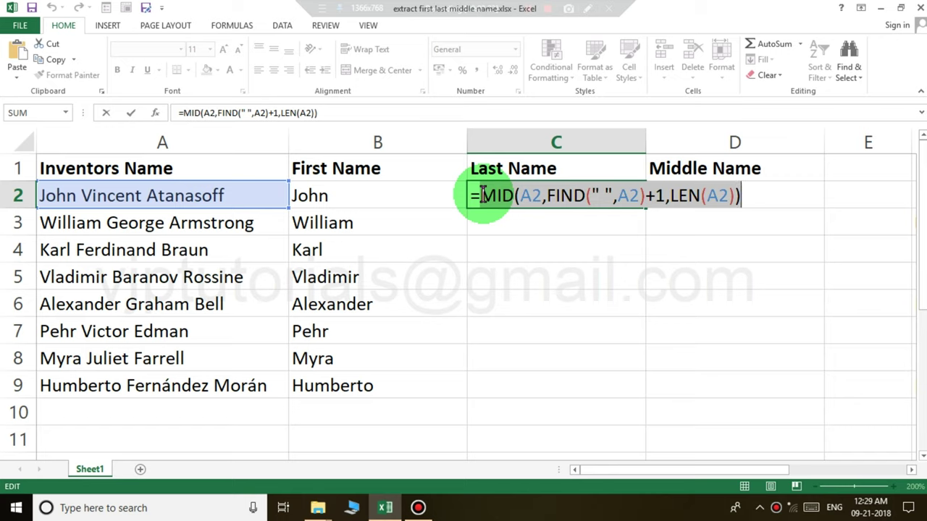
Wrap the MID in right( and add ,len( followed by the pasted MID expression.
{"action": "left_click", "coordinate": [481, 195]}
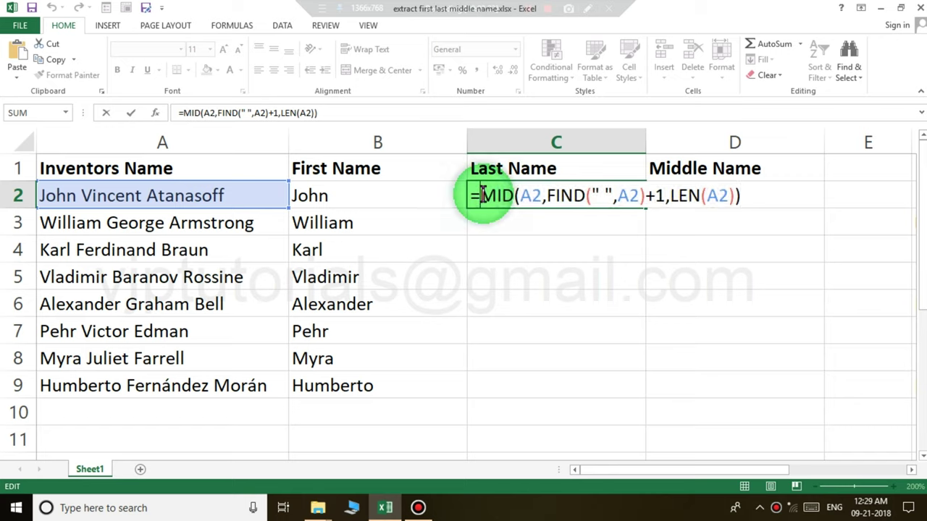
{"action": "type", "text": "righ"}
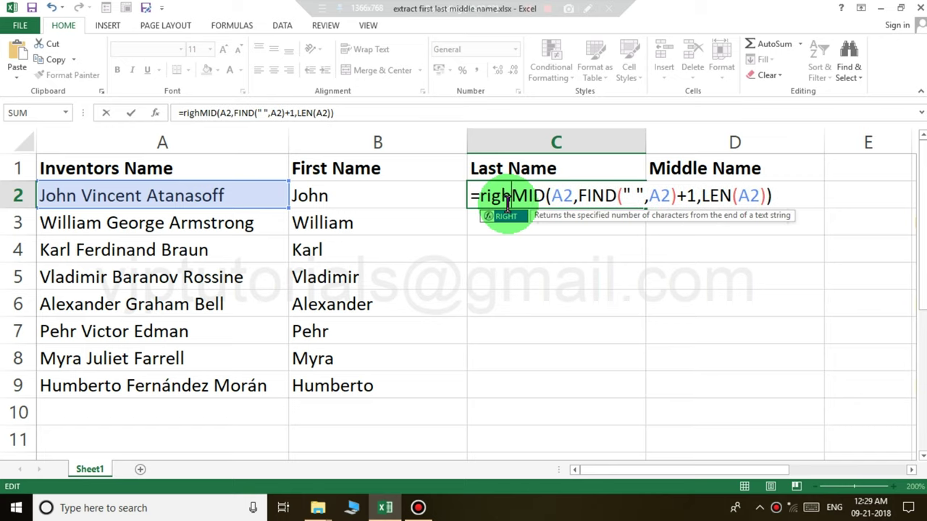
{"action": "type", "text": "t("}
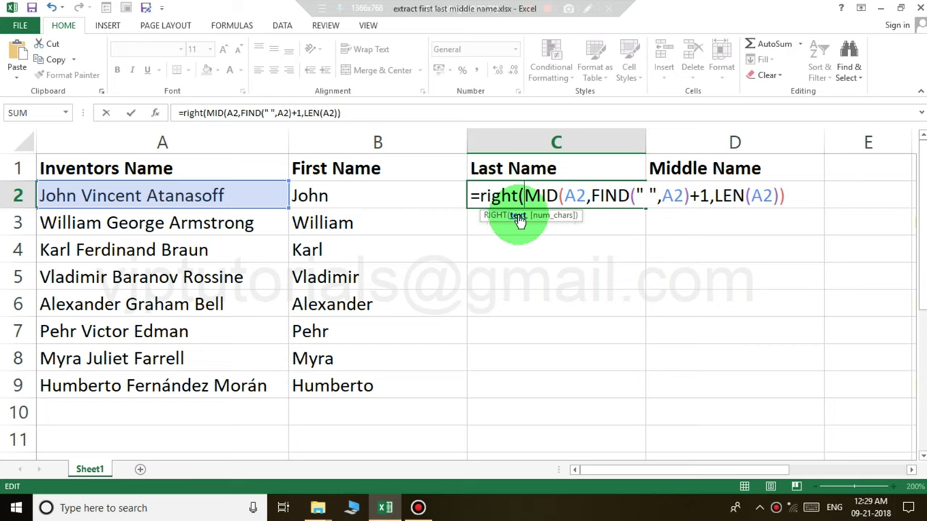
{"action": "left_click", "coordinate": [792, 200]}
{"action": "type", "text": ","}
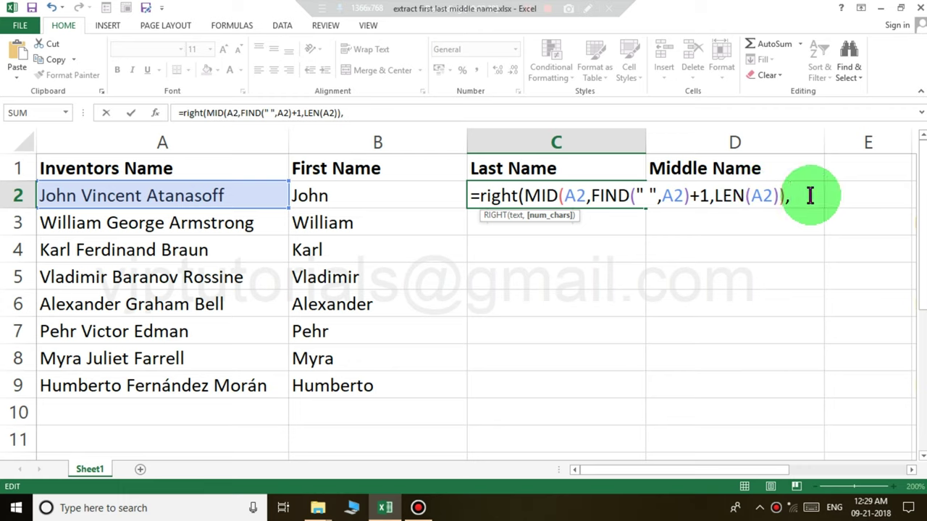
{"action": "type", "text": "len"}
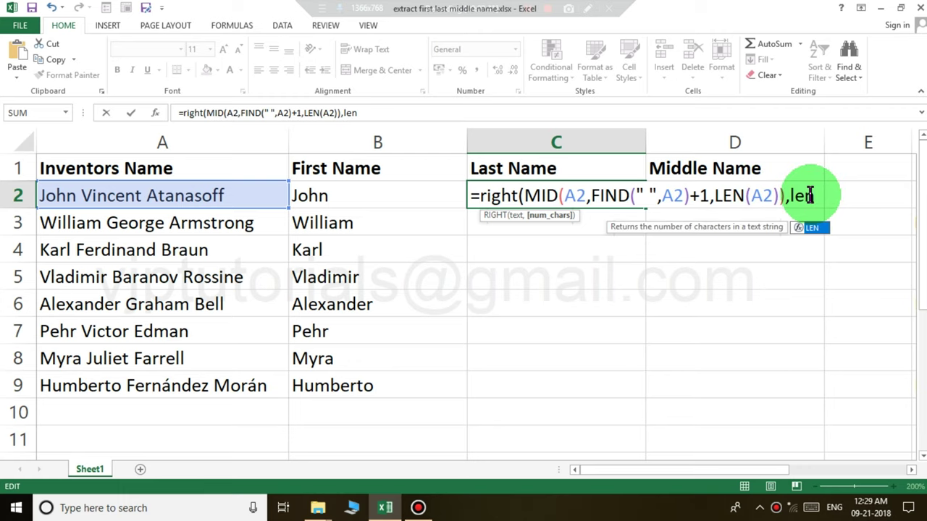
{"action": "type", "text": "("}
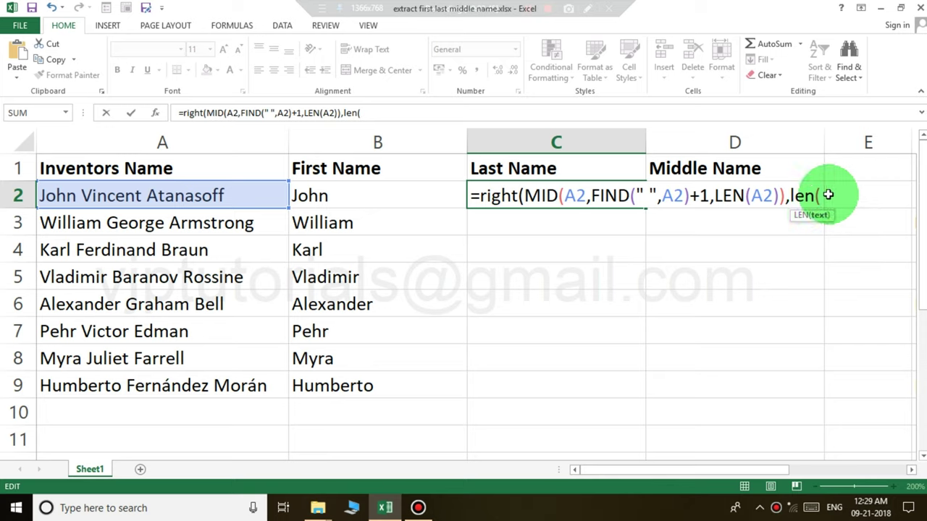
{"action": "left_click", "coordinate": [828, 195]}
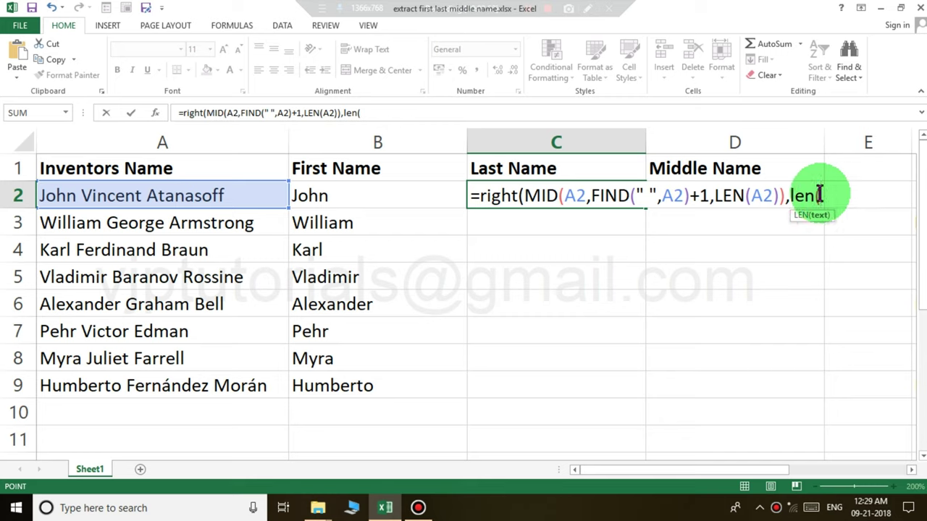
{"action": "right_click", "coordinate": [818, 195]}
{"action": "left_click", "coordinate": [713, 254]}
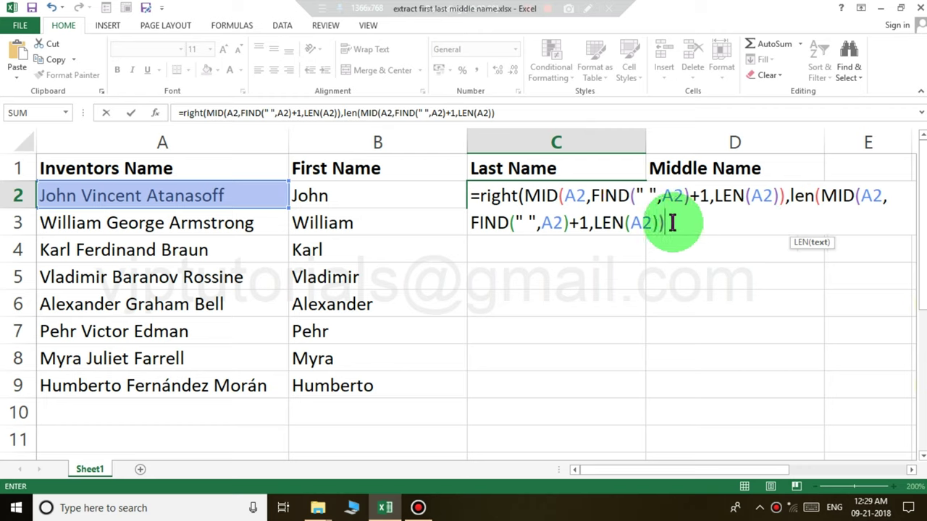
Finish C2's RIGHT formula with )-find(" ", plus the pasted MID expression, and enter it.
{"action": "type", "text": ")-"}
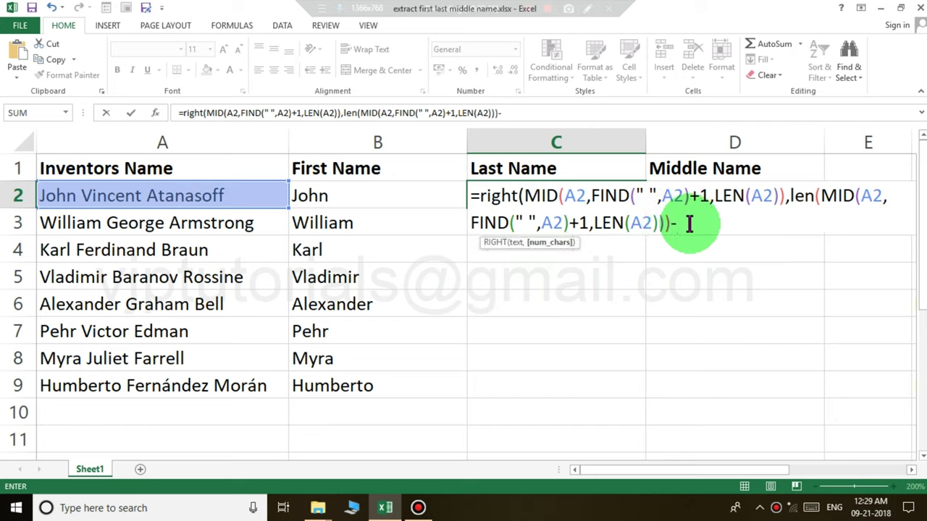
{"action": "type", "text": "fin"}
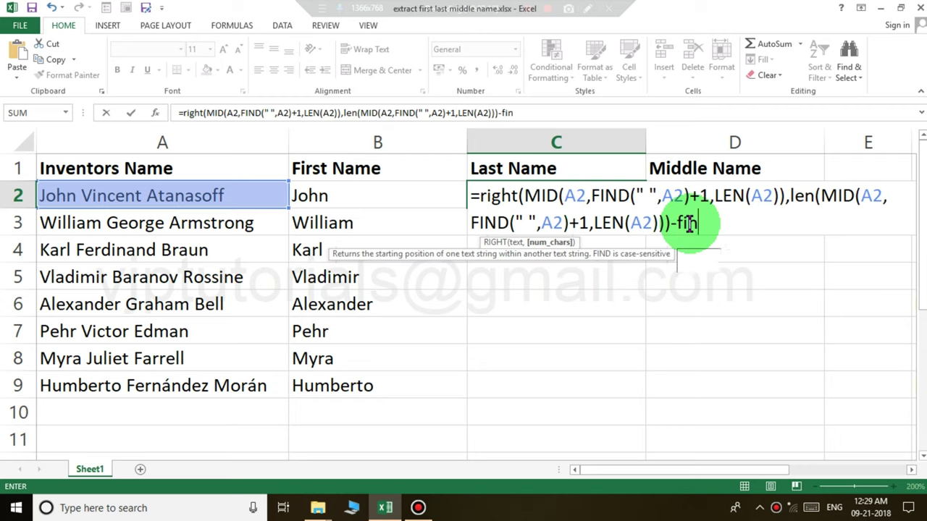
{"action": "type", "text": "d("}
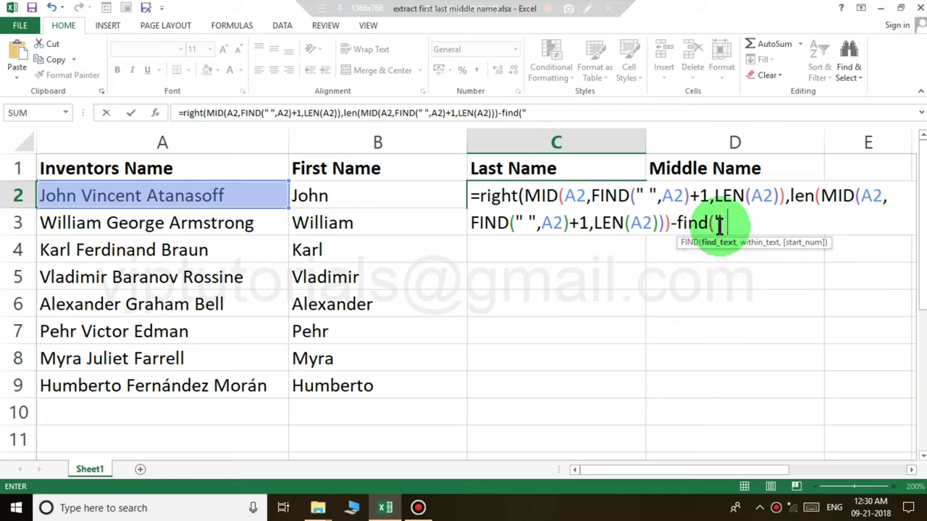
{"action": "type", "text": "\","}
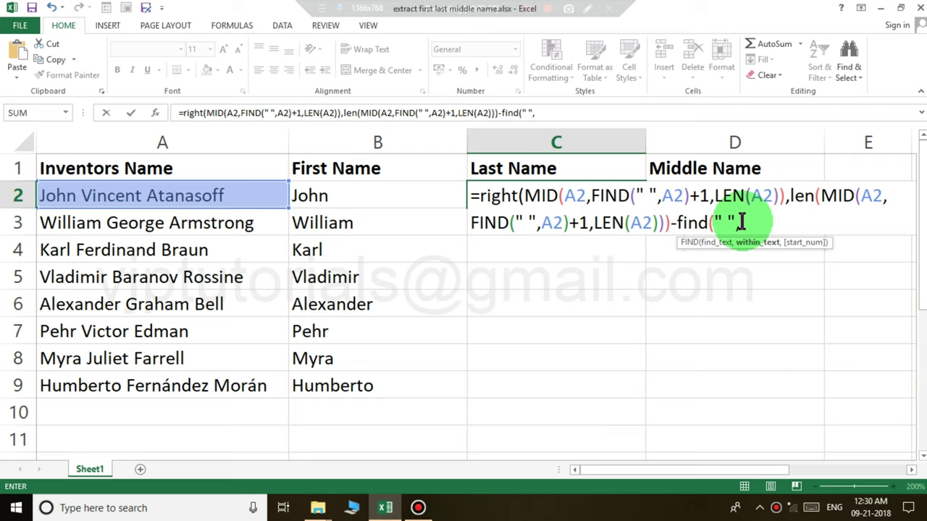
{"action": "right_click", "coordinate": [740, 222]}
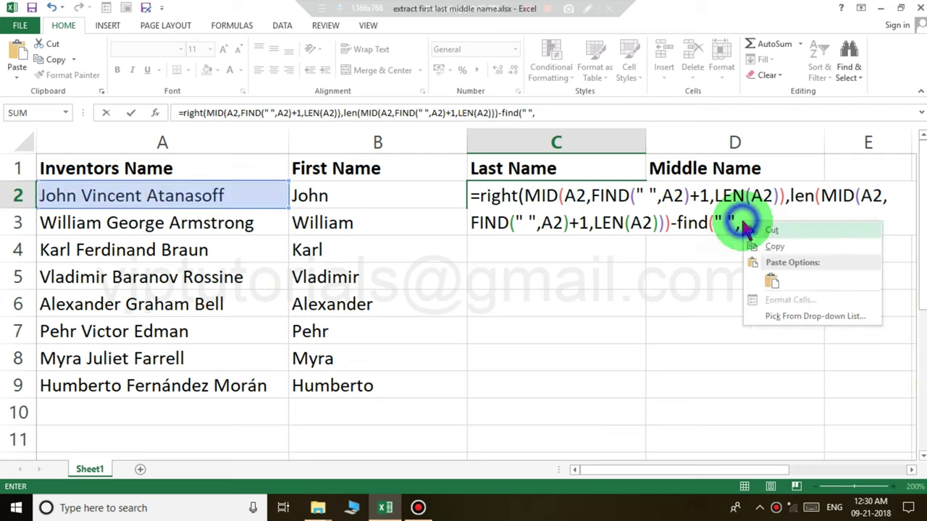
{"action": "left_click", "coordinate": [770, 284]}
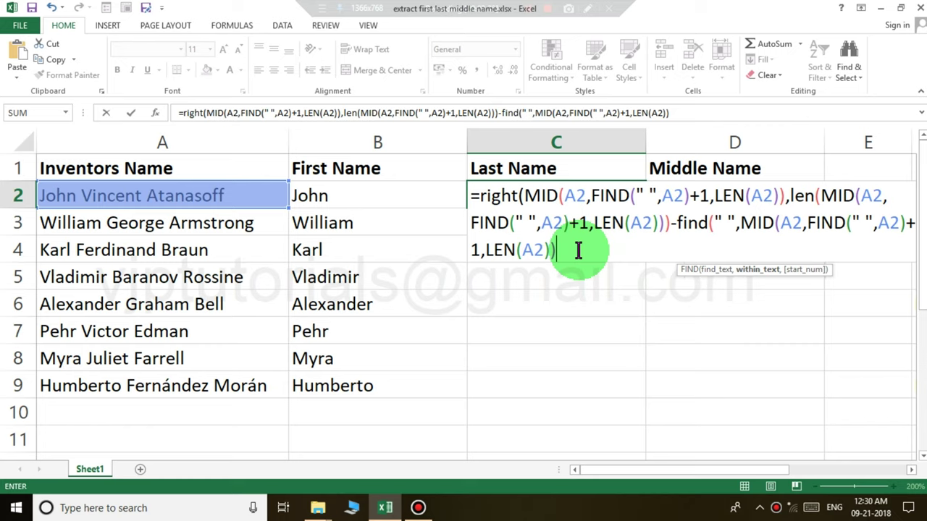
{"action": "type", "text": ")"}
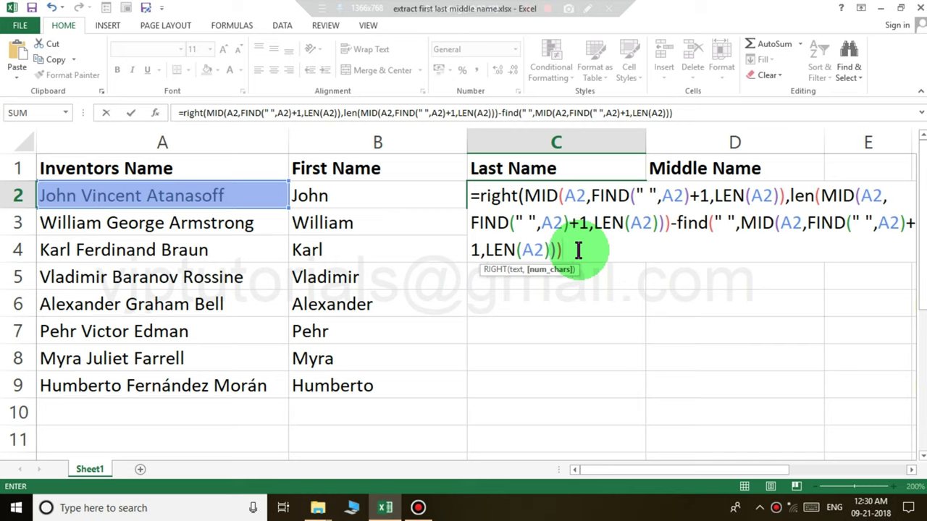
{"action": "key", "text": "Return"}
{"action": "key", "text": "Return"}
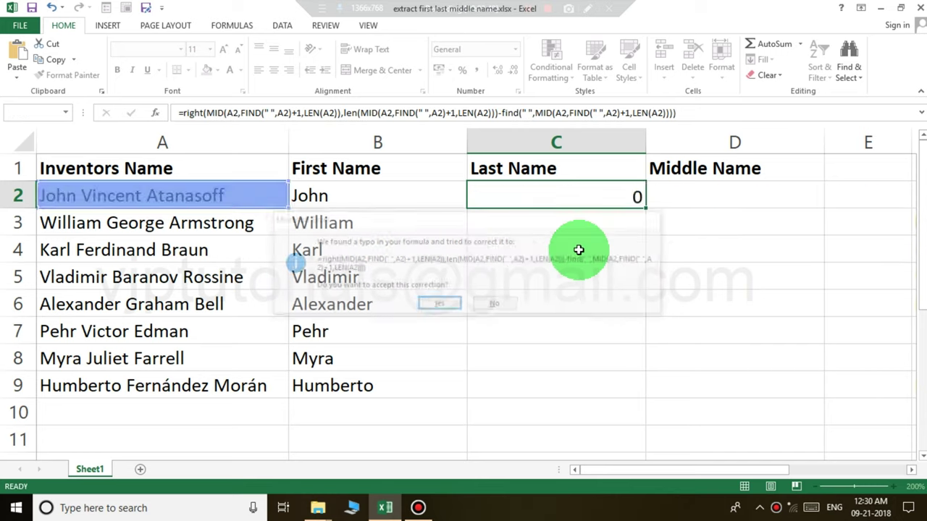
Fill C2's last-name formula down to C9, listing Atanasoff through Morán.
{"action": "left_click", "coordinate": [558, 196]}
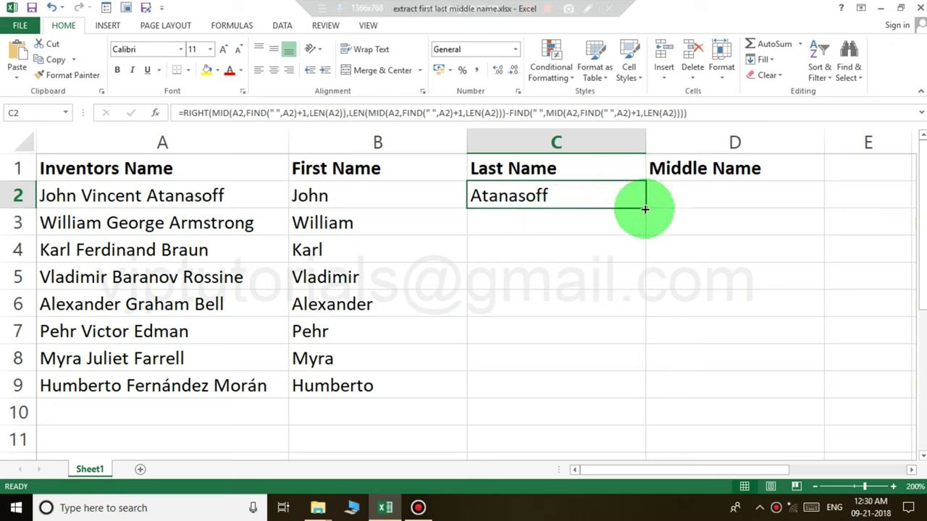
{"action": "left_click_drag", "start_coordinate": [645, 209], "coordinate": [624, 381]}
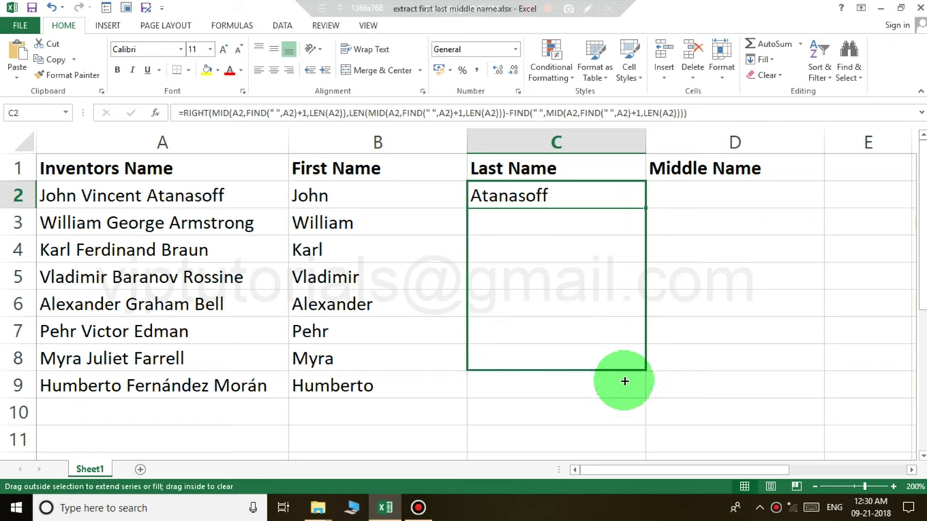
{"action": "left_click_drag", "start_coordinate": [624, 381], "coordinate": [622, 391]}
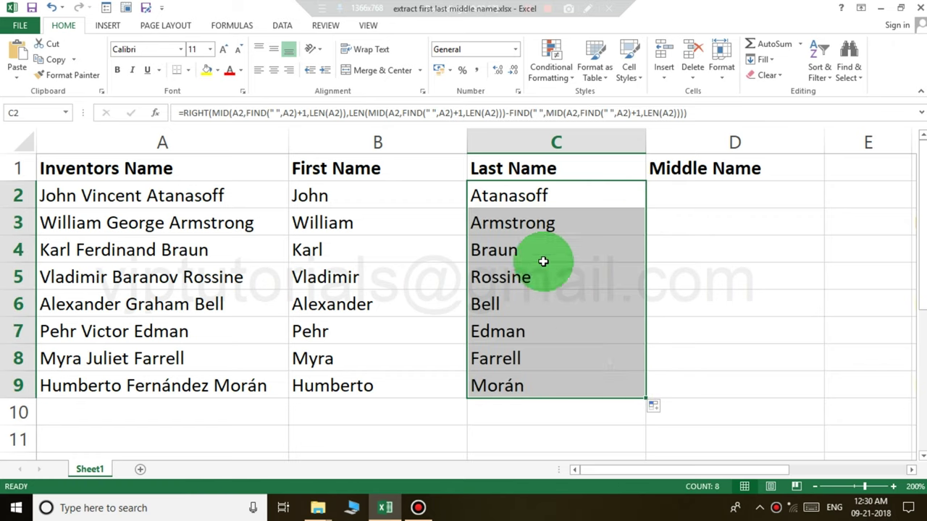
{"action": "left_click", "coordinate": [533, 196]}
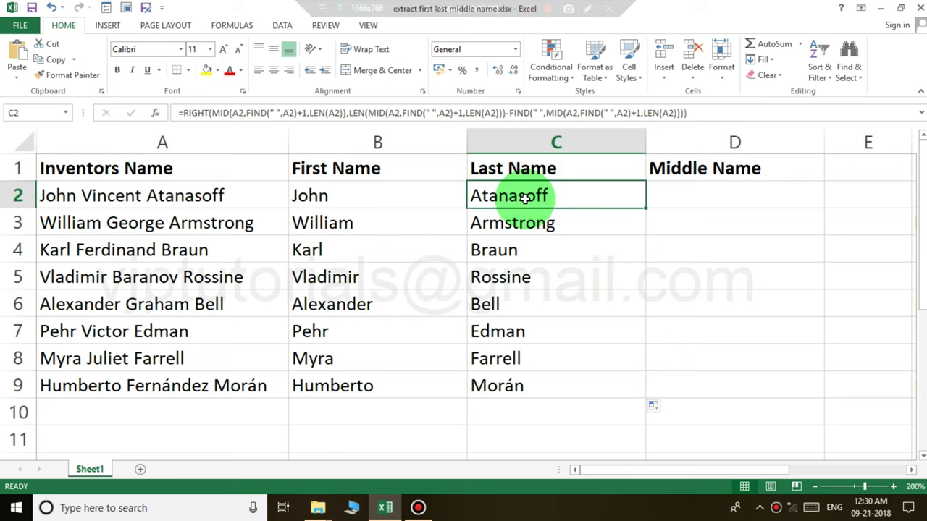
{"action": "double_click", "coordinate": [525, 198]}
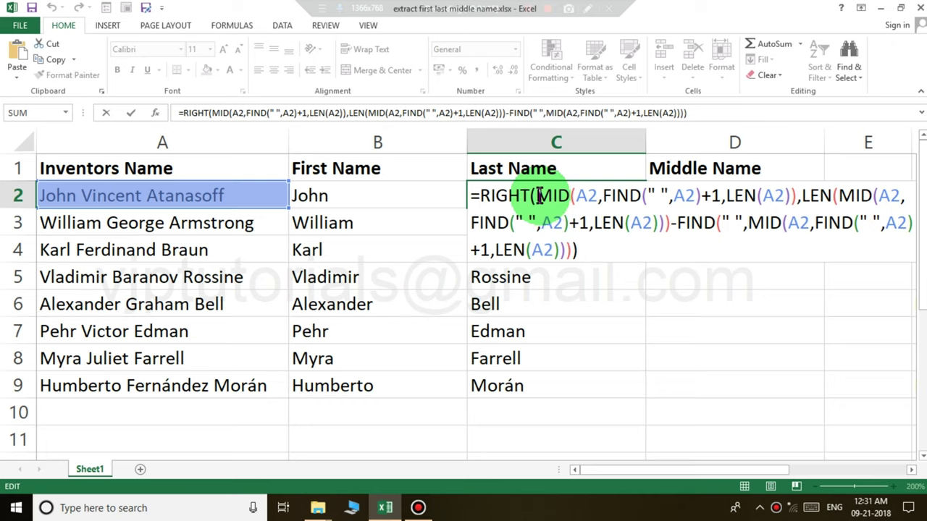
{"action": "key", "text": "Escape"}
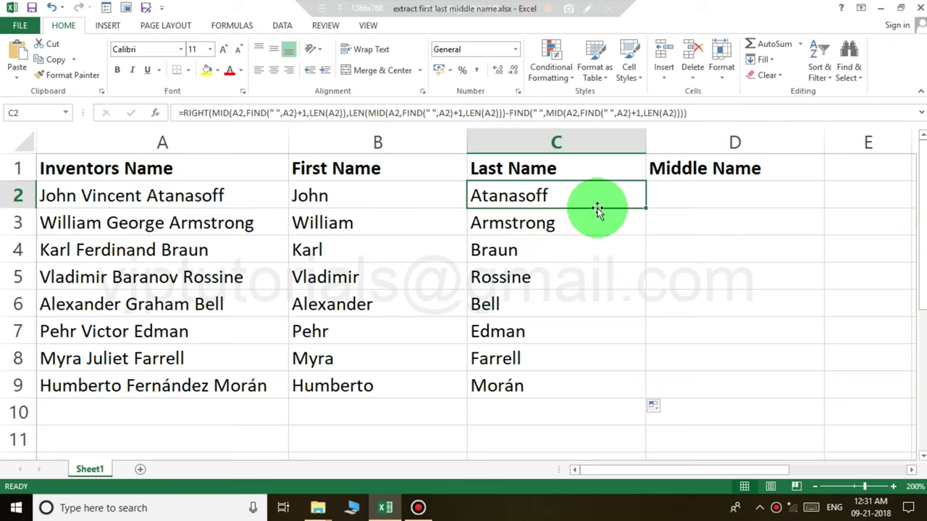
{"action": "left_click", "coordinate": [704, 171]}
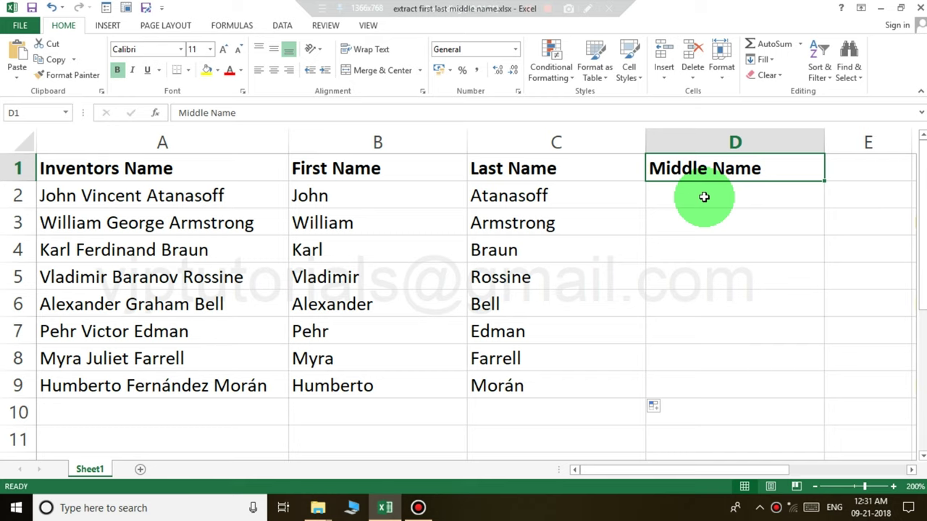
Enter =MID(A2,FIND(" ",A2)+1,LEN(A2)) in D2 so it shows 'Vincent Atanasoff'.
{"action": "left_click", "coordinate": [704, 197]}
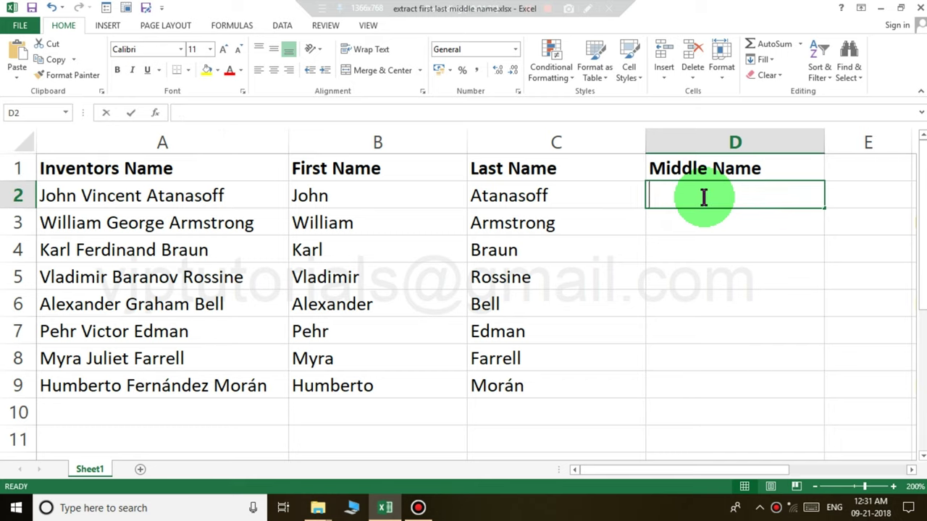
{"action": "type", "text": "=mid("}
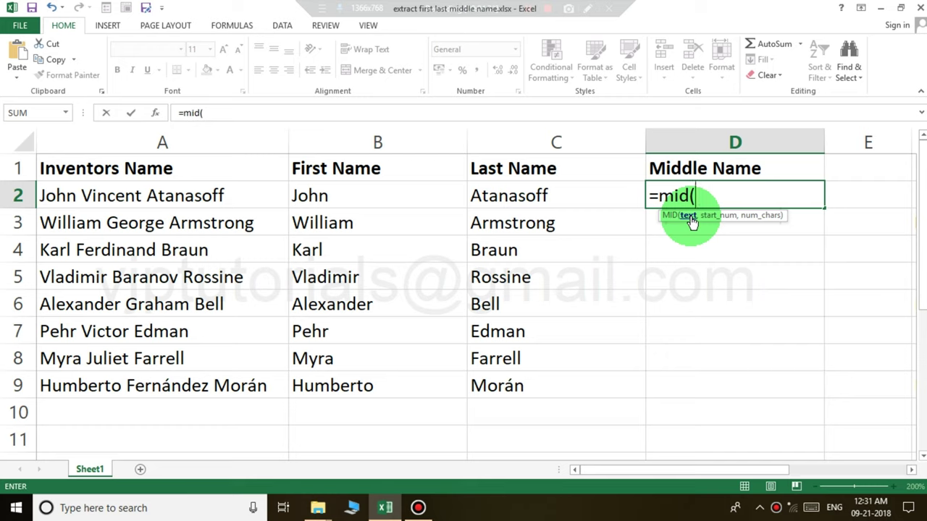
{"action": "left_click", "coordinate": [213, 196]}
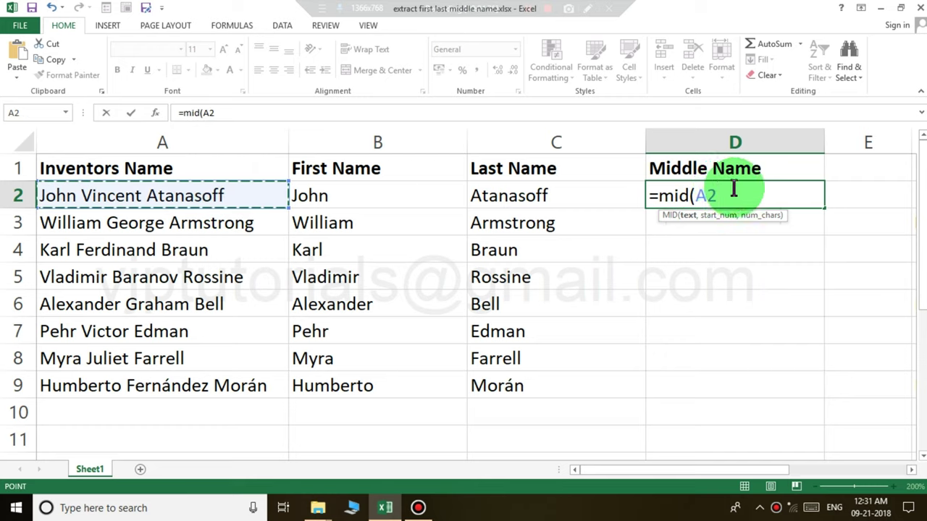
{"action": "type", "text": ","}
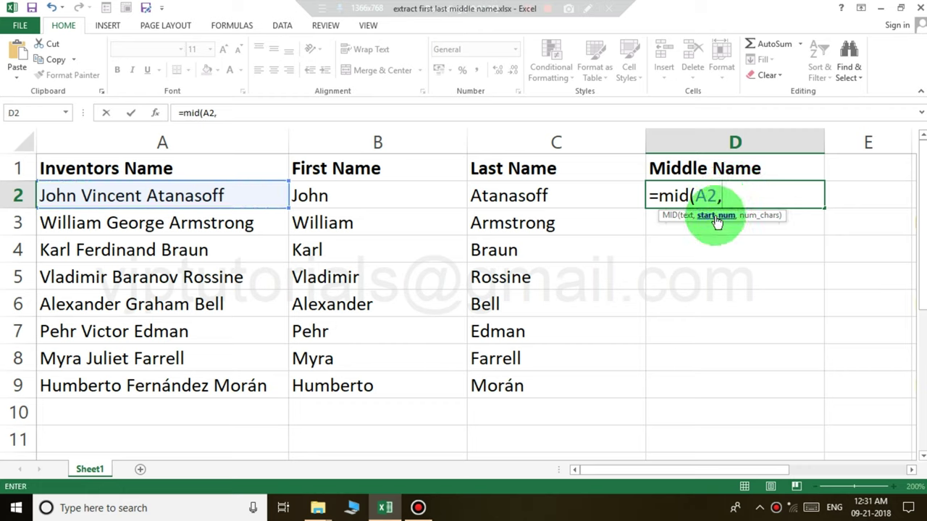
{"action": "type", "text": "find"}
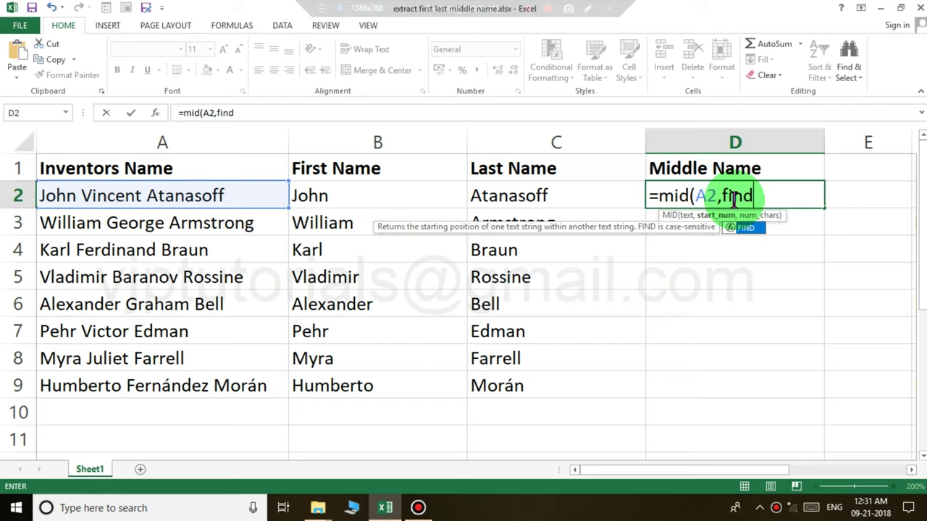
{"action": "type", "text": "("}
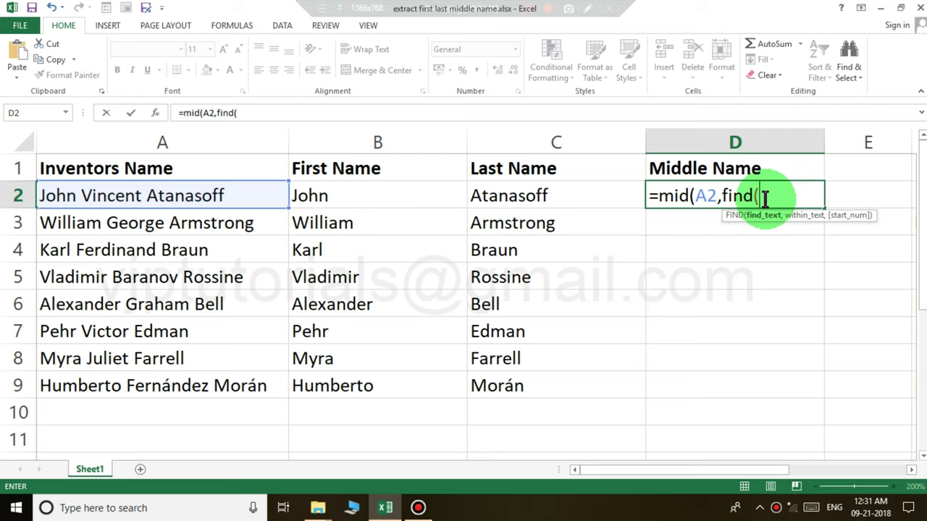
{"action": "type", "text": "\" \""}
{"action": "type", "text": ","}
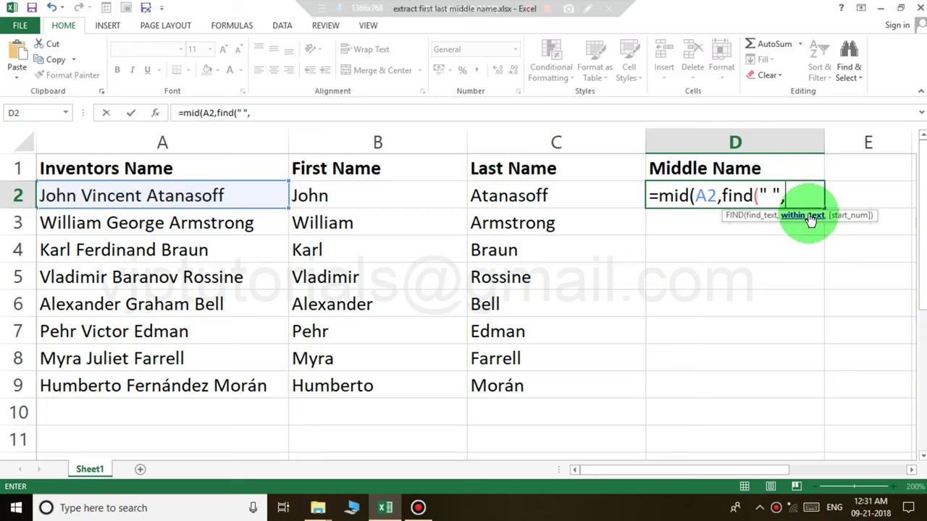
{"action": "left_click", "coordinate": [244, 200]}
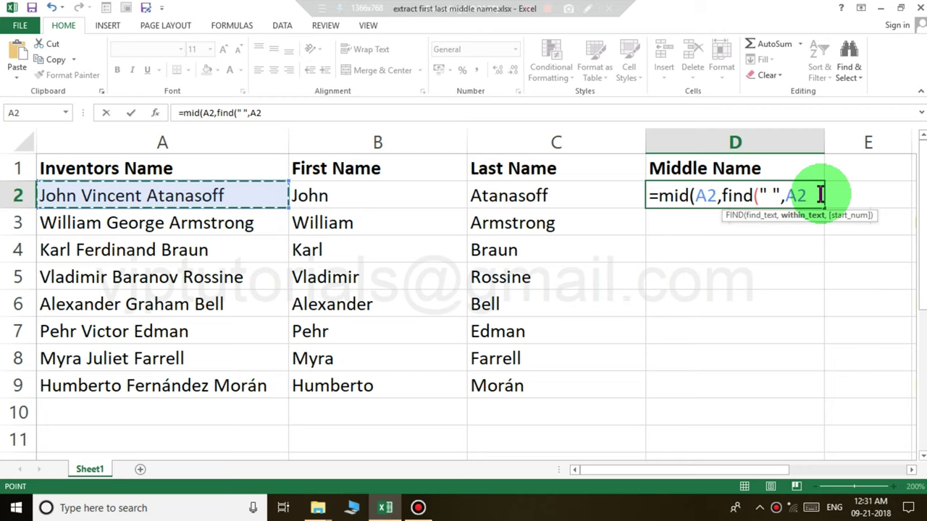
{"action": "type", "text": ")"}
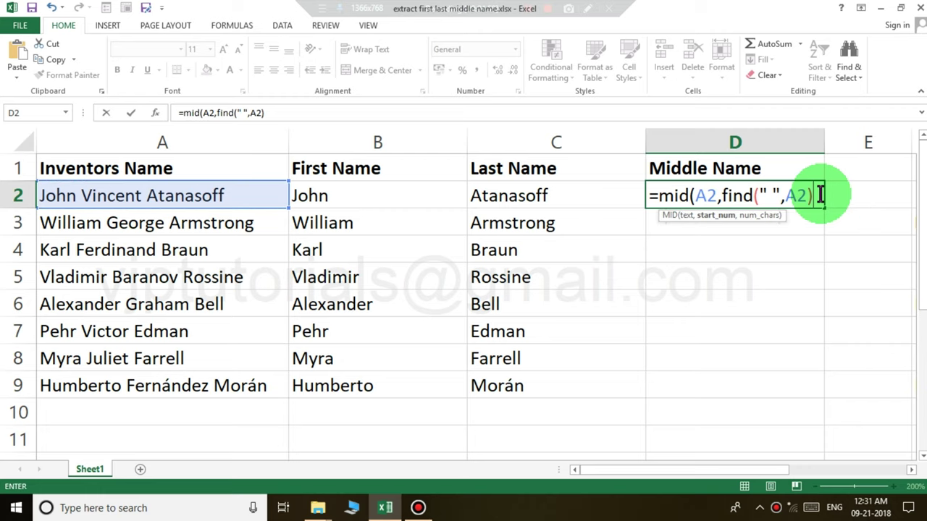
{"action": "type", "text": "+1"}
{"action": "type", "text": ","}
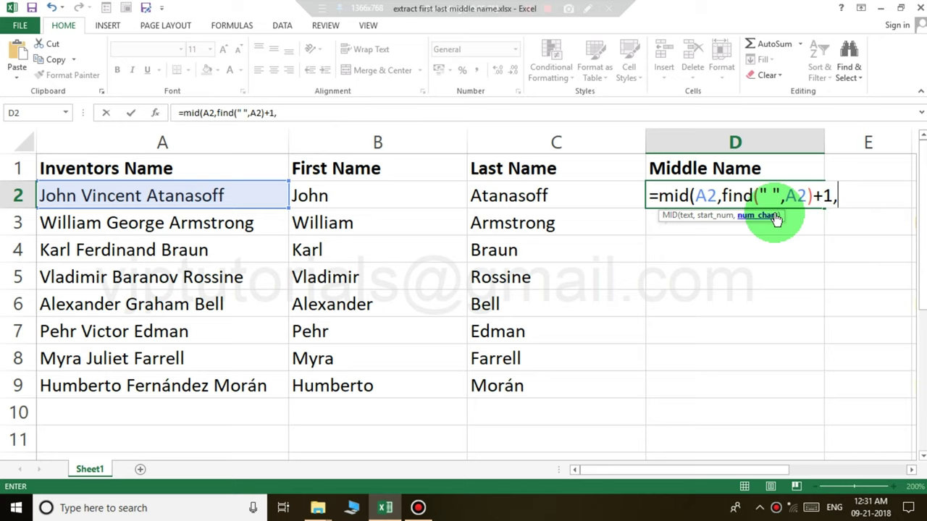
{"action": "type", "text": "l"}
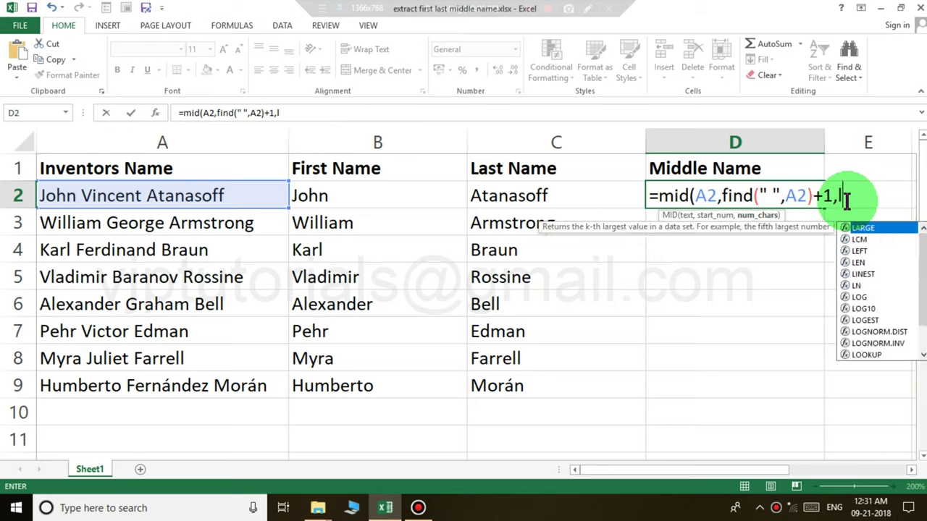
{"action": "type", "text": "en("}
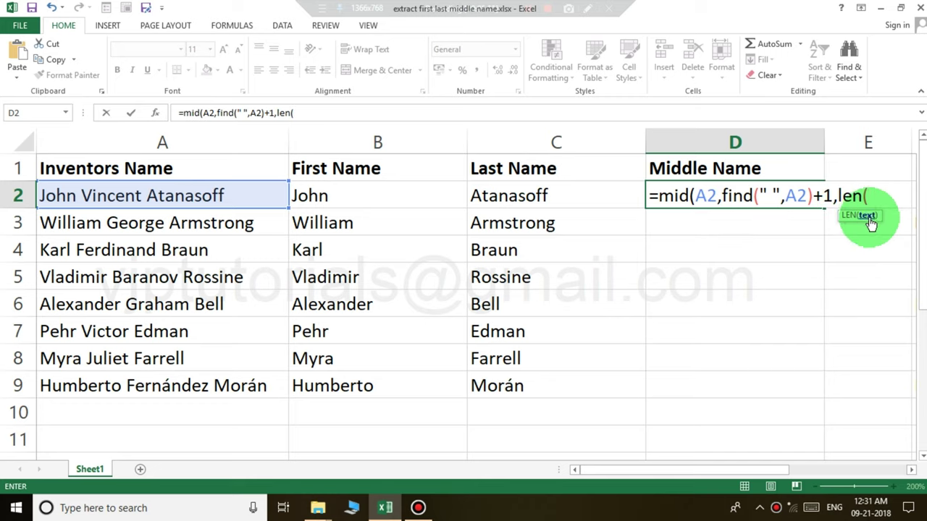
{"action": "left_click", "coordinate": [241, 200]}
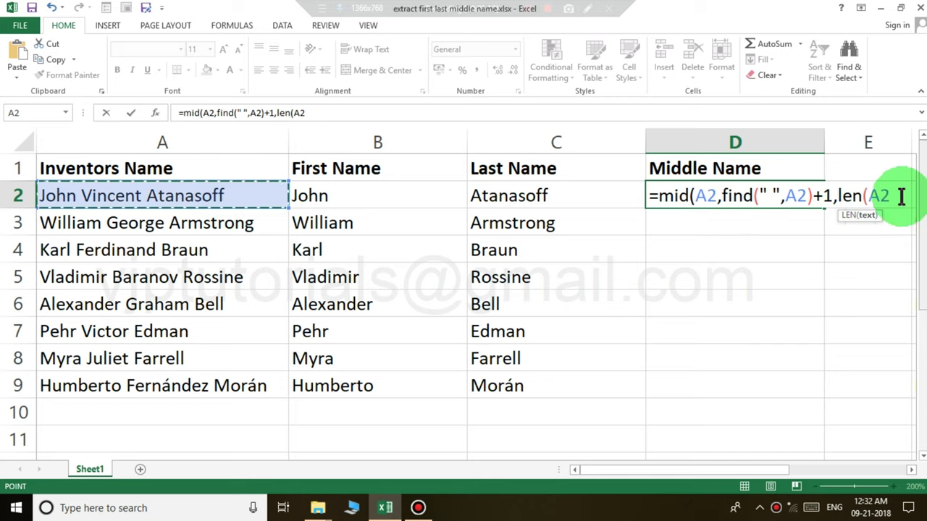
{"action": "type", "text": ")"}
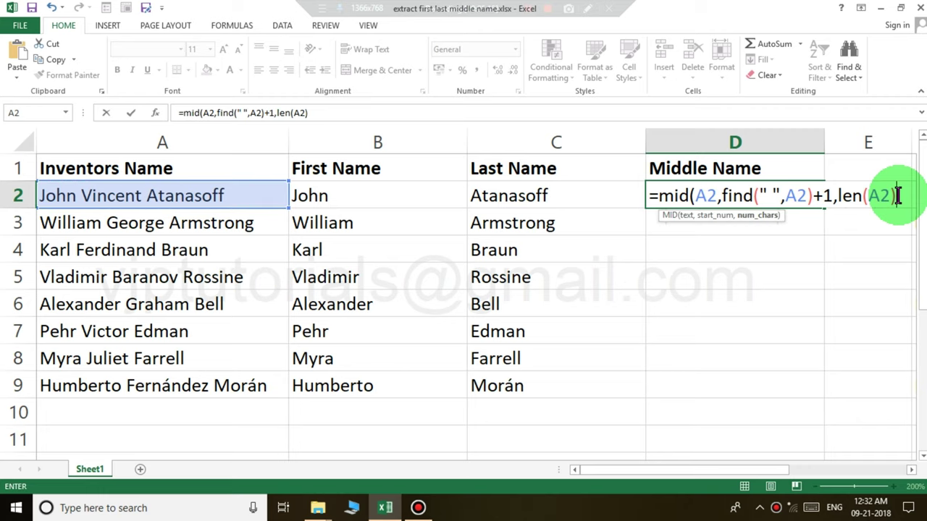
{"action": "key", "text": "Return"}
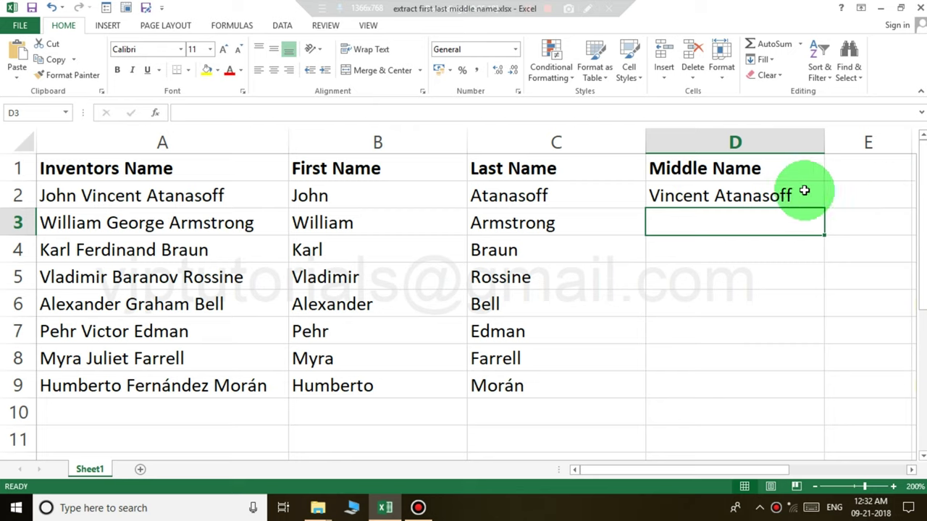
{"action": "left_click", "coordinate": [721, 197]}
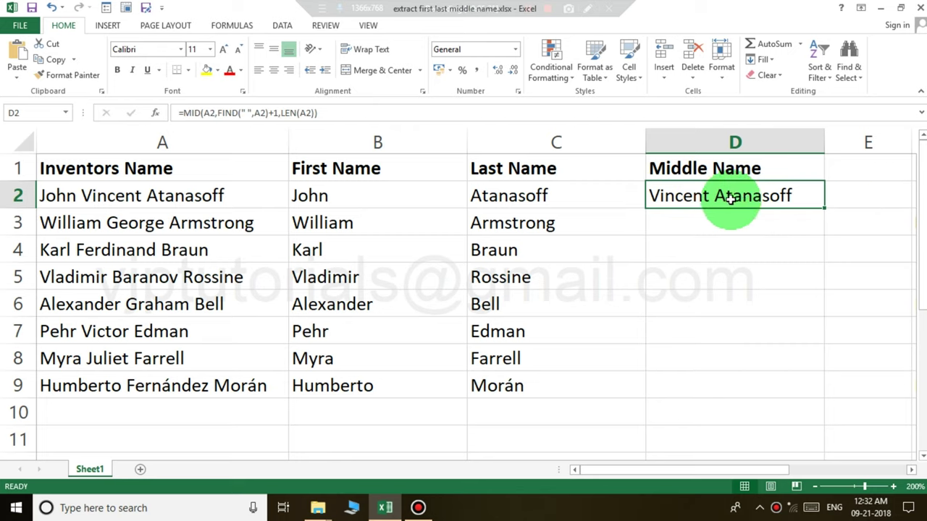
Select the MID expression after the equals sign in D2's formula.
{"action": "double_click", "coordinate": [731, 199]}
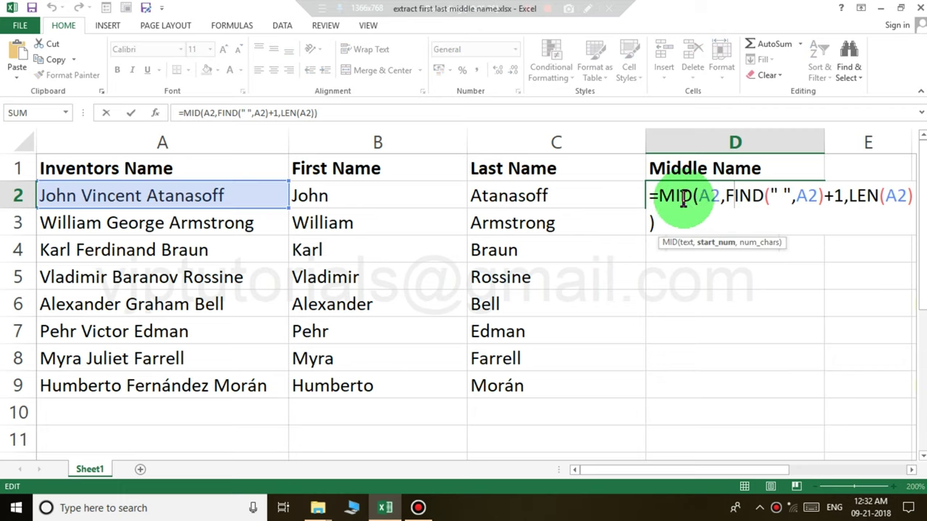
{"action": "left_click_drag", "start_coordinate": [661, 195], "coordinate": [672, 218]}
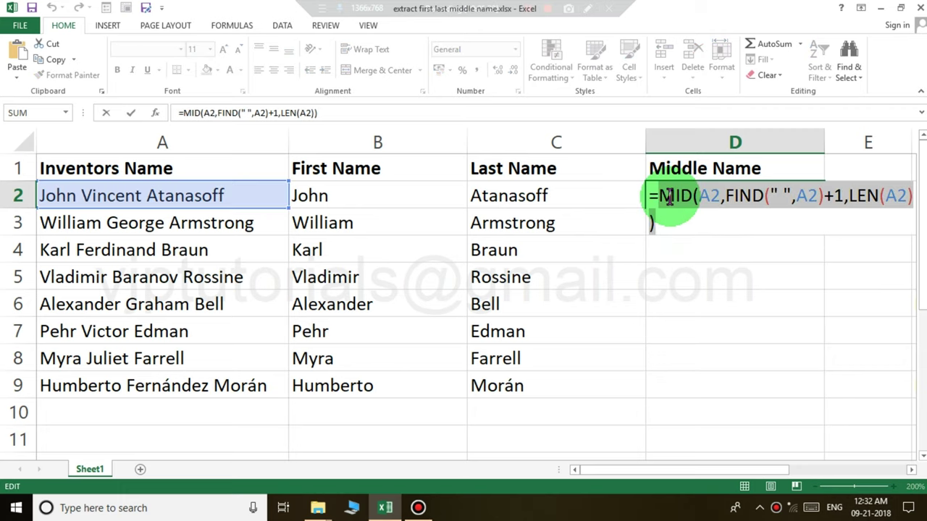
{"action": "right_click", "coordinate": [670, 197]}
{"action": "left_click", "coordinate": [687, 220]}
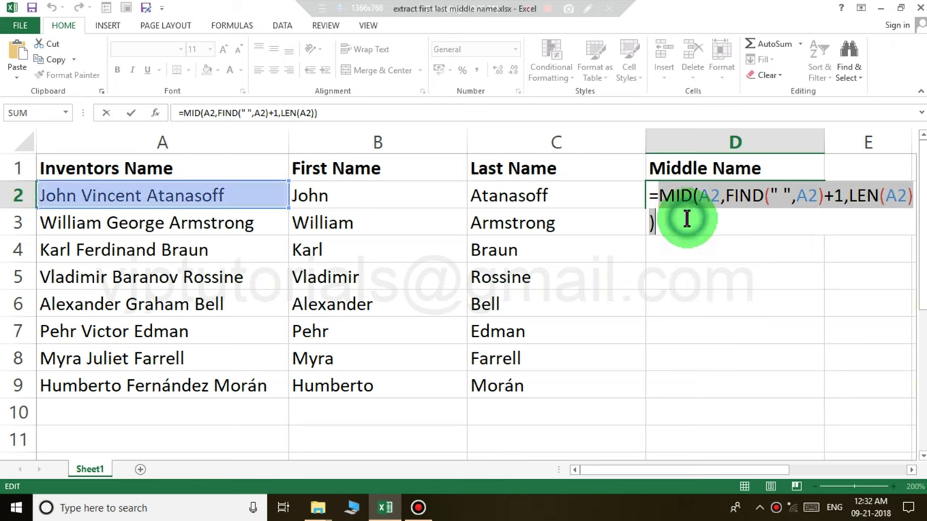
Wrap it as LEFT(MID(...),FIND(" ",MID(...))-1) using the pasted MID expression.
{"action": "left_click", "coordinate": [656, 196]}
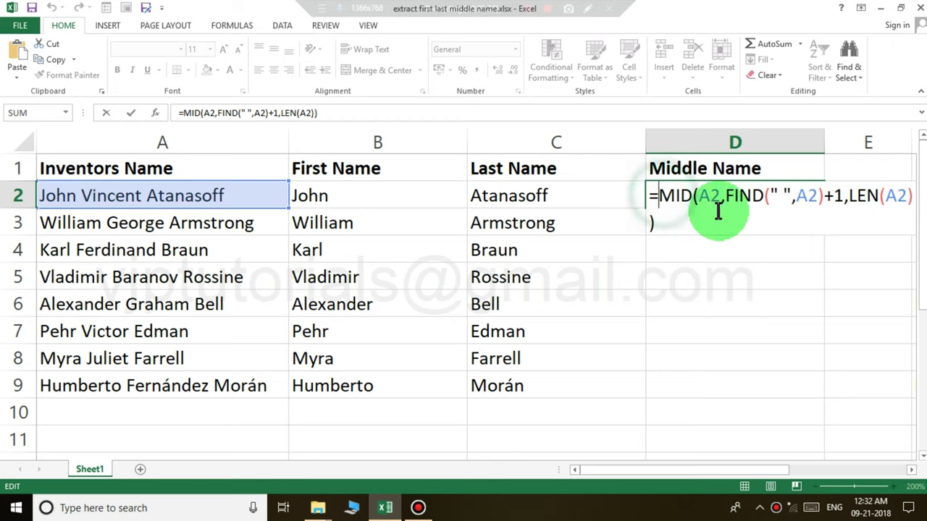
{"action": "type", "text": "lef"}
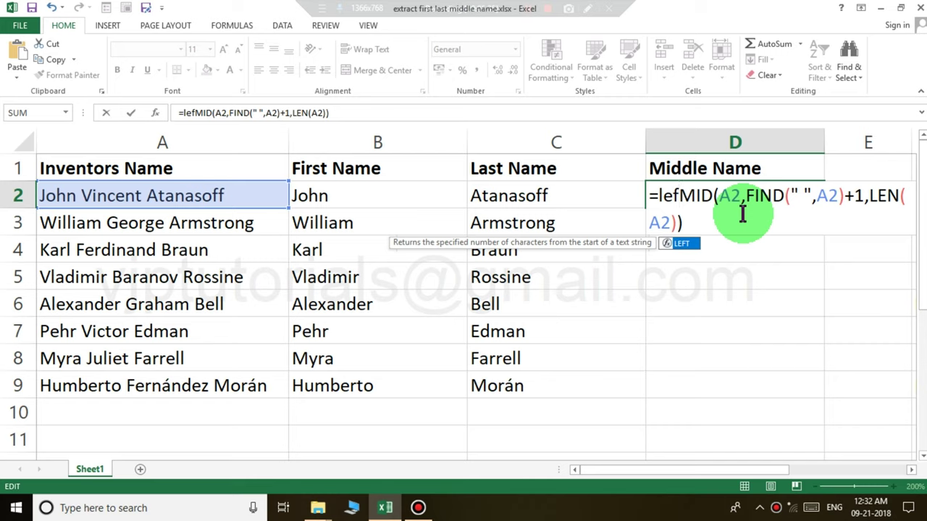
{"action": "type", "text": "t"}
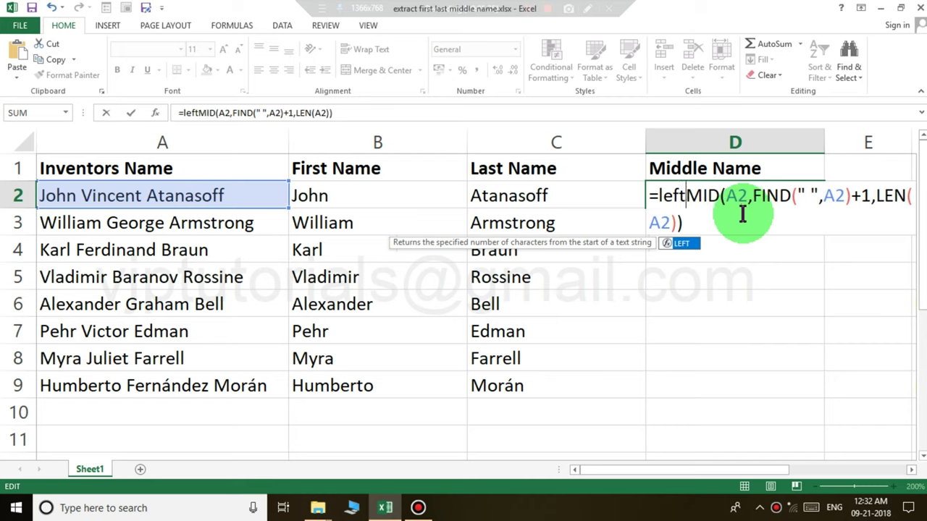
{"action": "type", "text": "("}
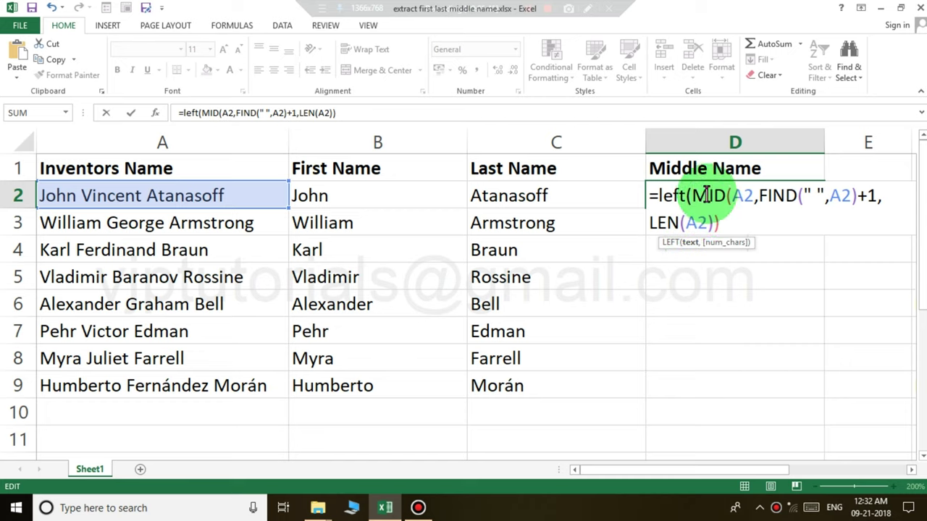
{"action": "left_click", "coordinate": [725, 222]}
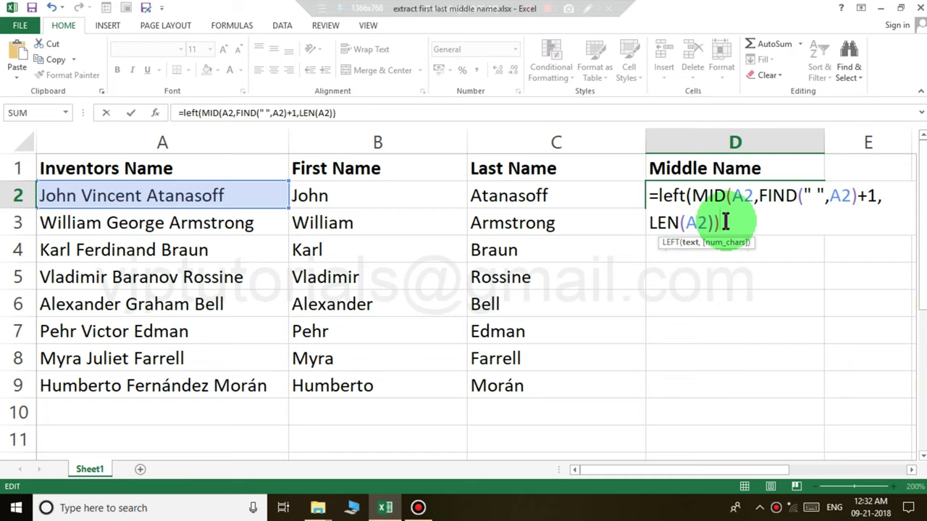
{"action": "type", "text": ","}
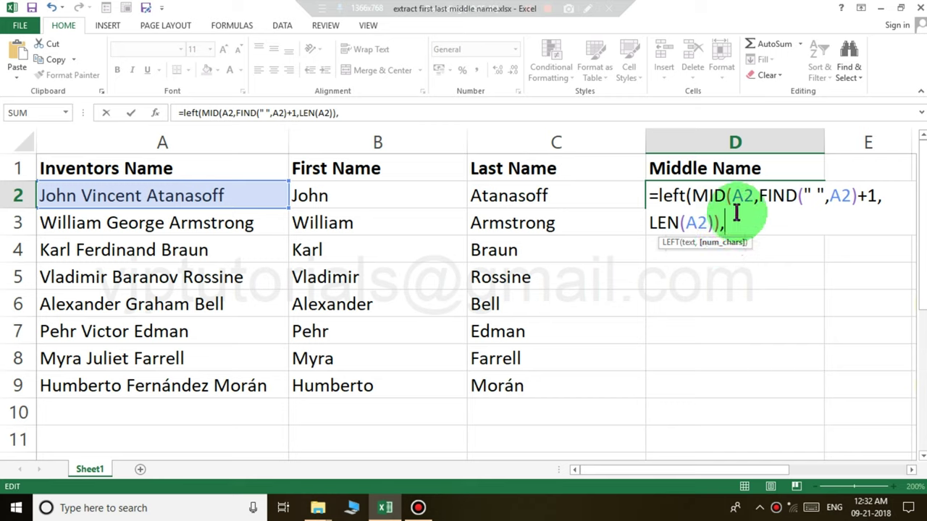
{"action": "type", "text": "find(\""}
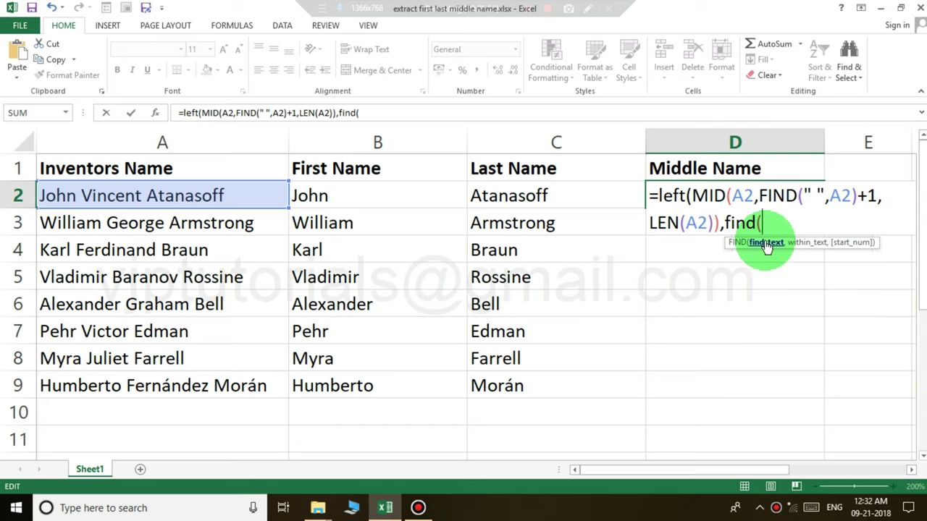
{"action": "type", "text": " \""}
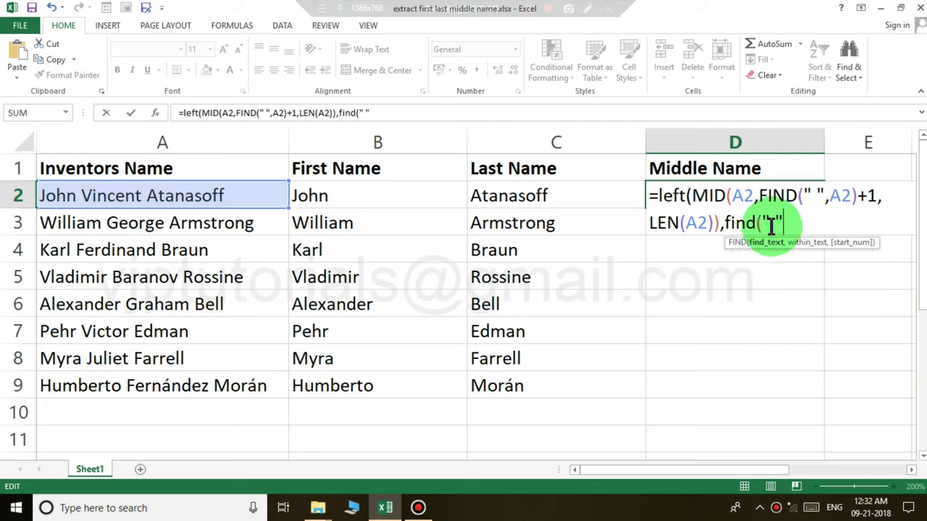
{"action": "type", "text": ","}
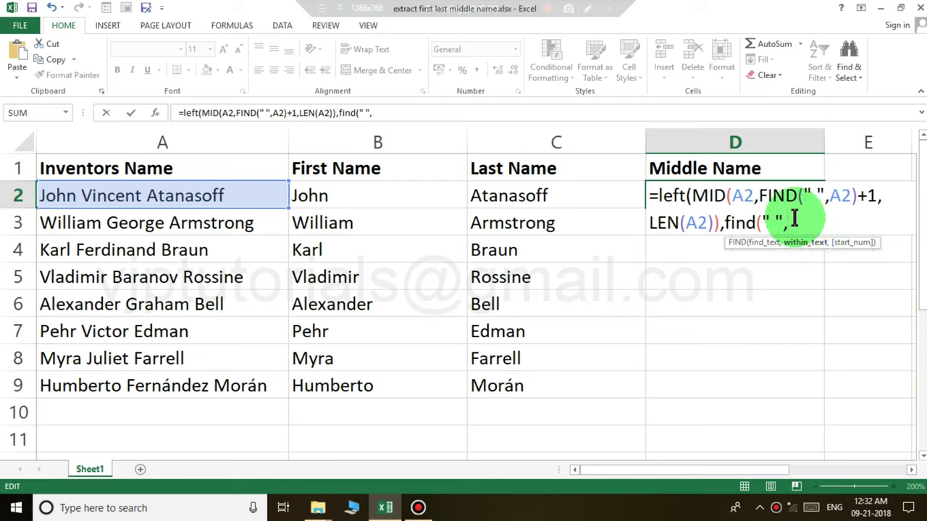
{"action": "right_click", "coordinate": [795, 219]}
{"action": "left_click", "coordinate": [684, 278]}
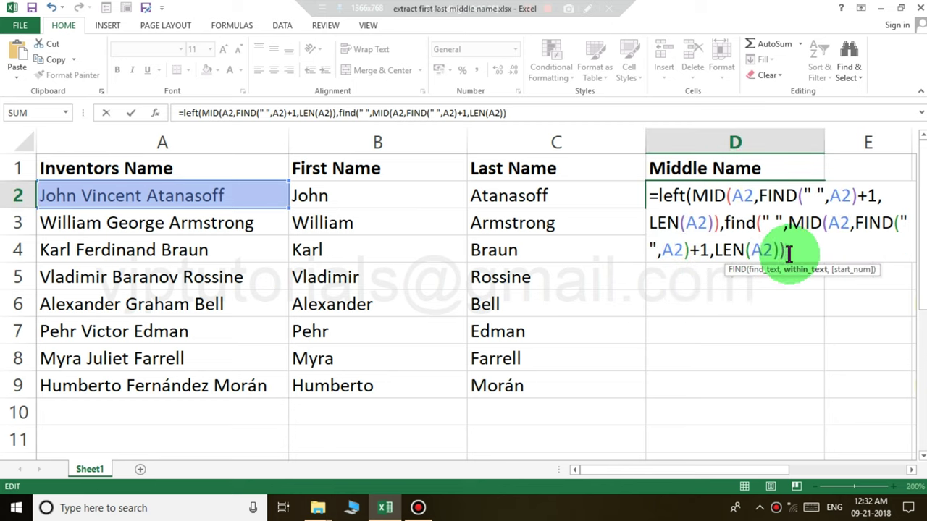
{"action": "type", "text": "-"}
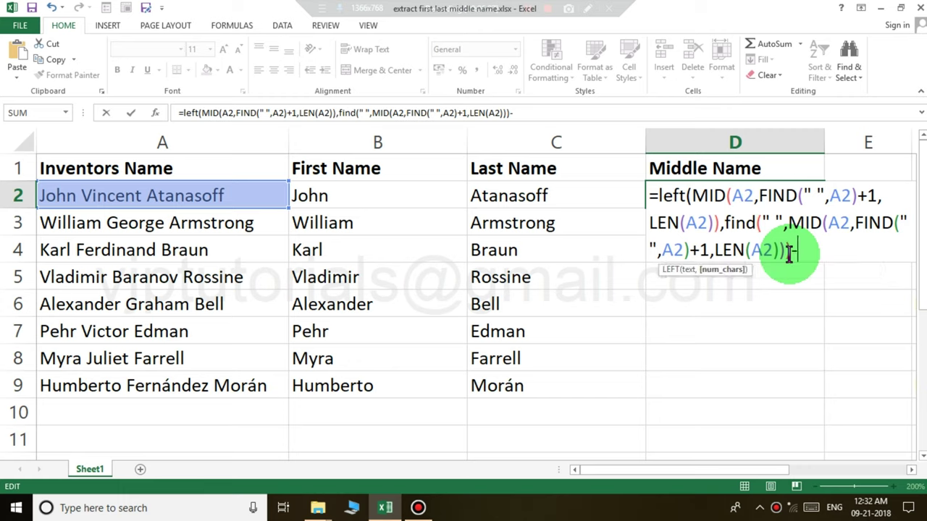
{"action": "type", "text": "1"}
{"action": "type", "text": ")"}
Enter D2's middle-name formula, fill it down to D9, and reopen D2's formula.
{"action": "key", "text": "Return"}
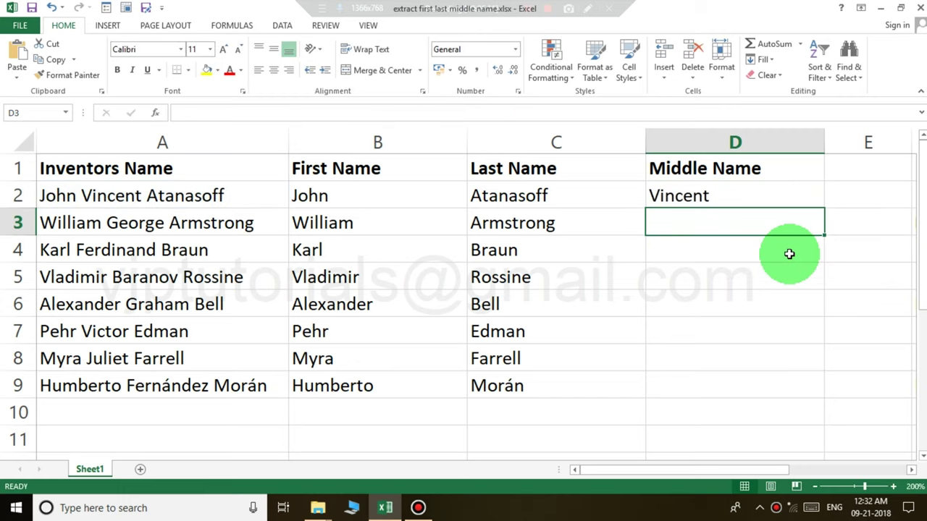
{"action": "left_click", "coordinate": [759, 193]}
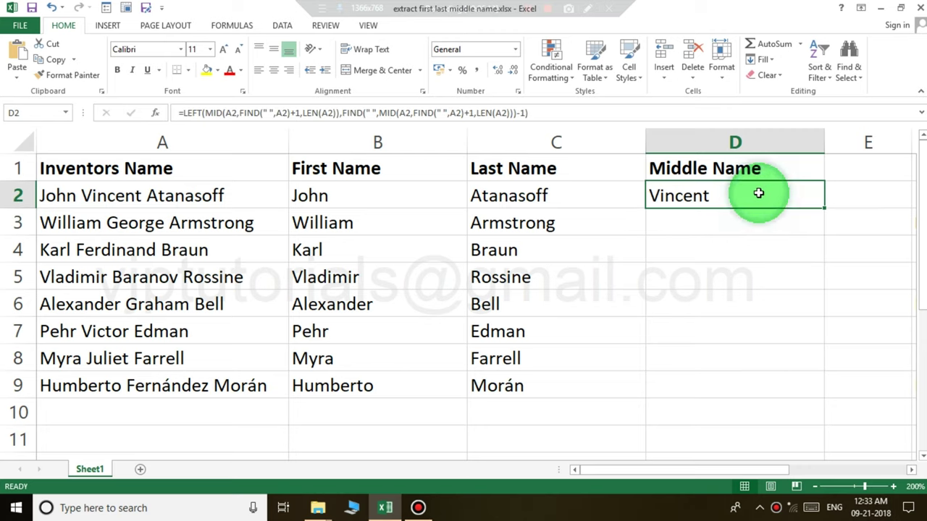
{"action": "left_click_drag", "start_coordinate": [824, 208], "coordinate": [802, 390]}
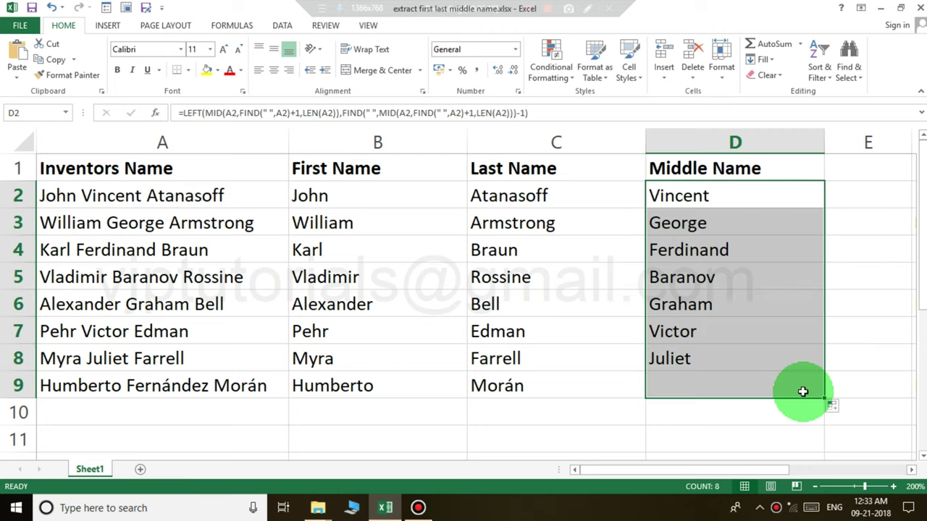
{"action": "left_click", "coordinate": [695, 196]}
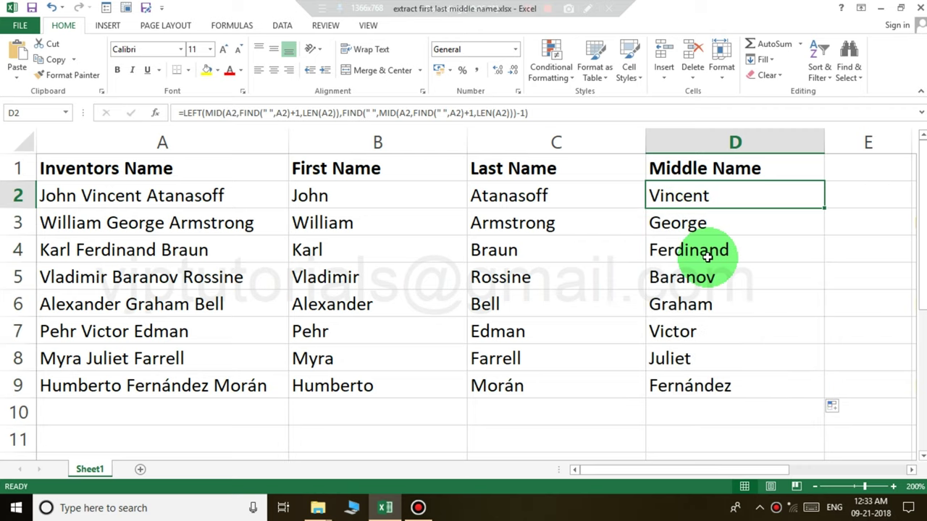
{"action": "key", "text": "F2"}
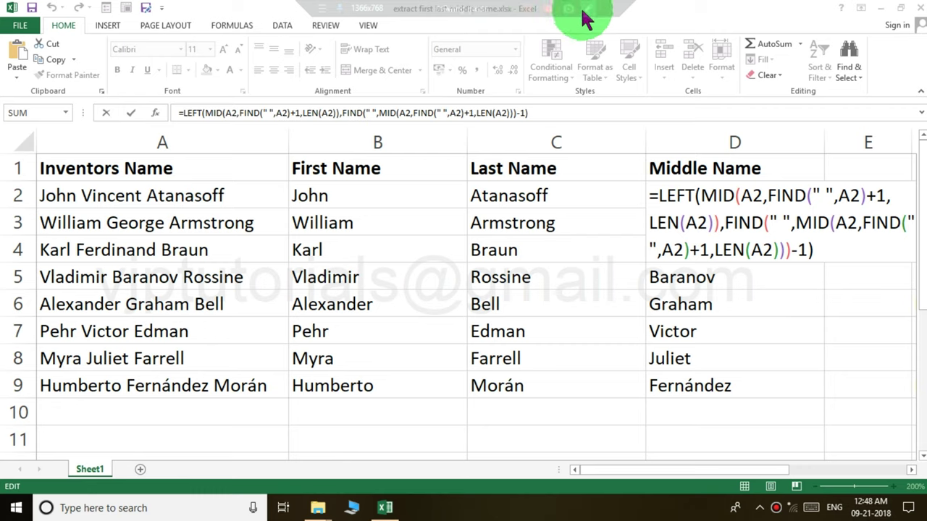
{"action": "left_click", "coordinate": [586, 10]}
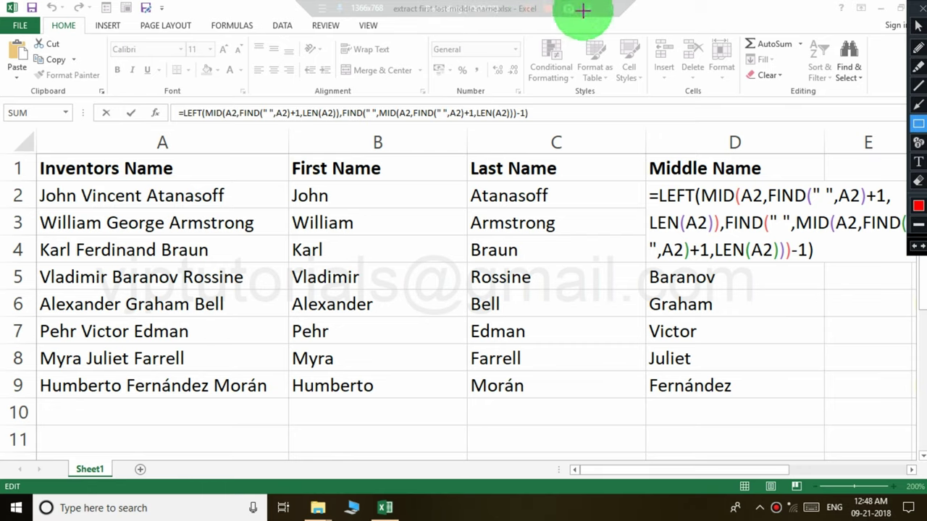
{"action": "left_click", "coordinate": [918, 163]}
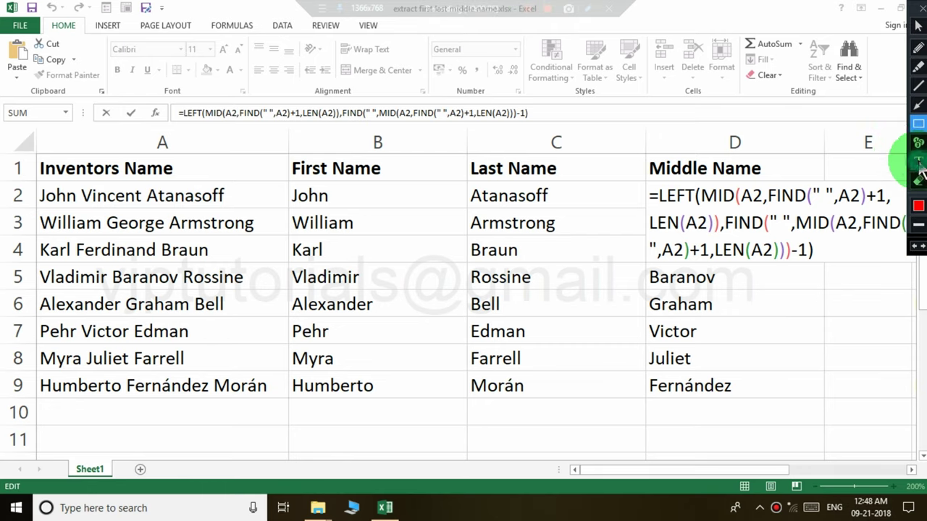
{"action": "left_click", "coordinate": [360, 412]}
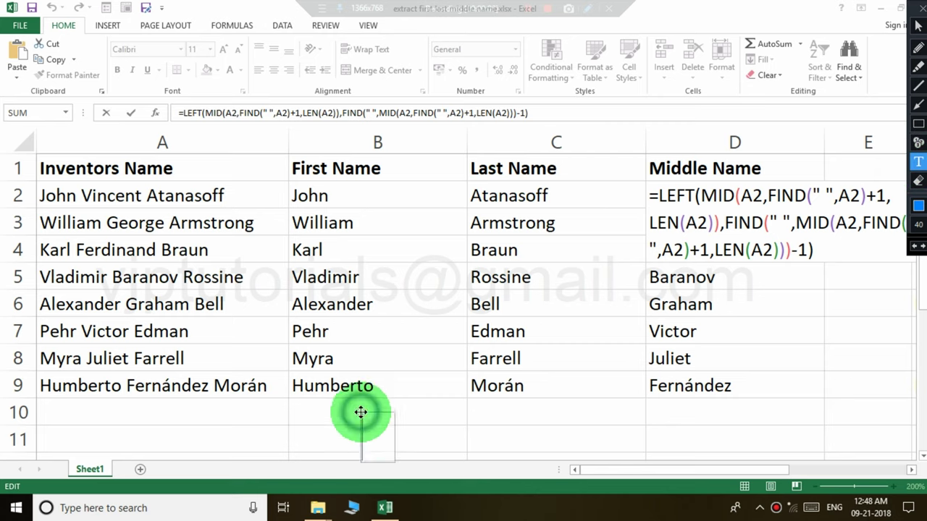
{"action": "type", "text": "pre"}
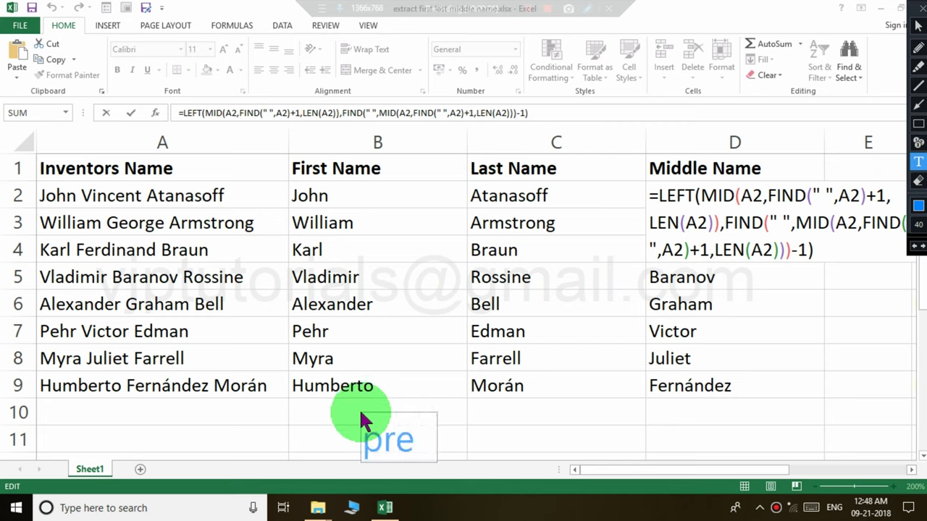
{"action": "type", "text": "ss"}
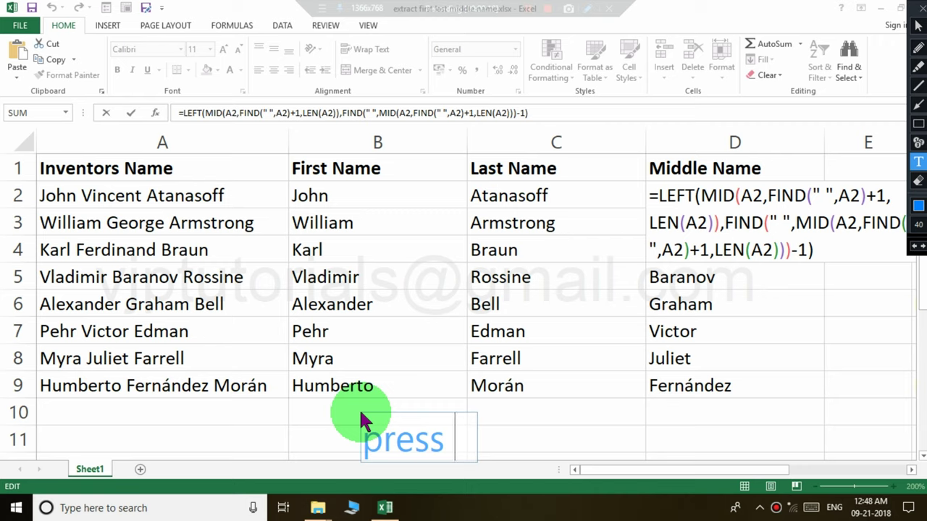
{"action": "type", "text": "F9"}
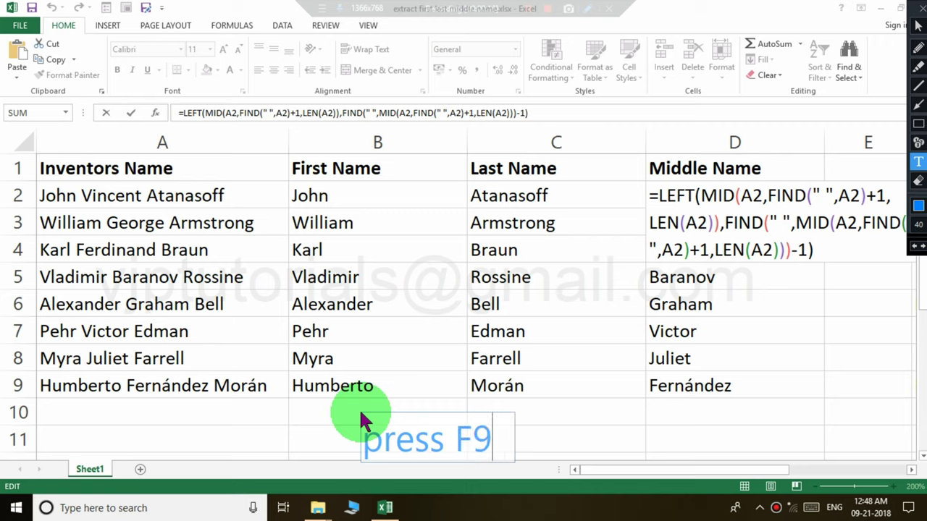
{"action": "type", "text": " to "}
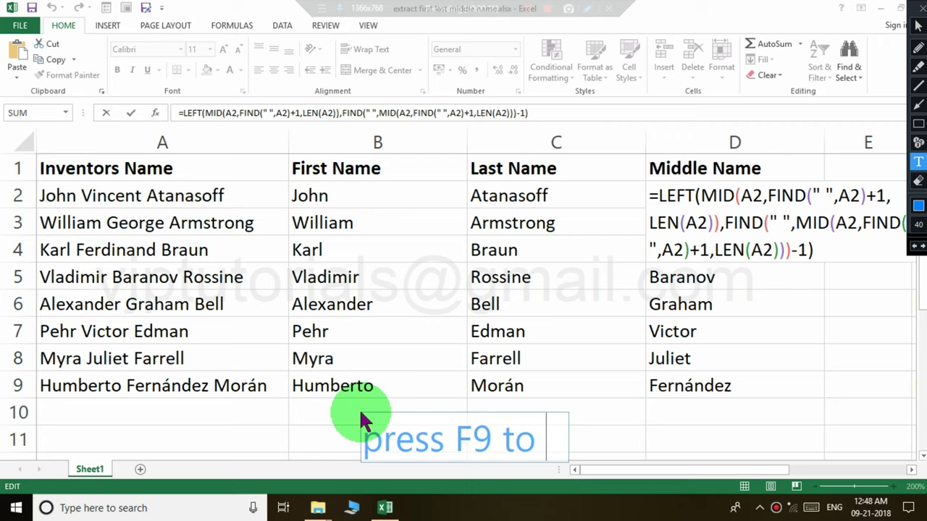
{"action": "type", "text": "see "}
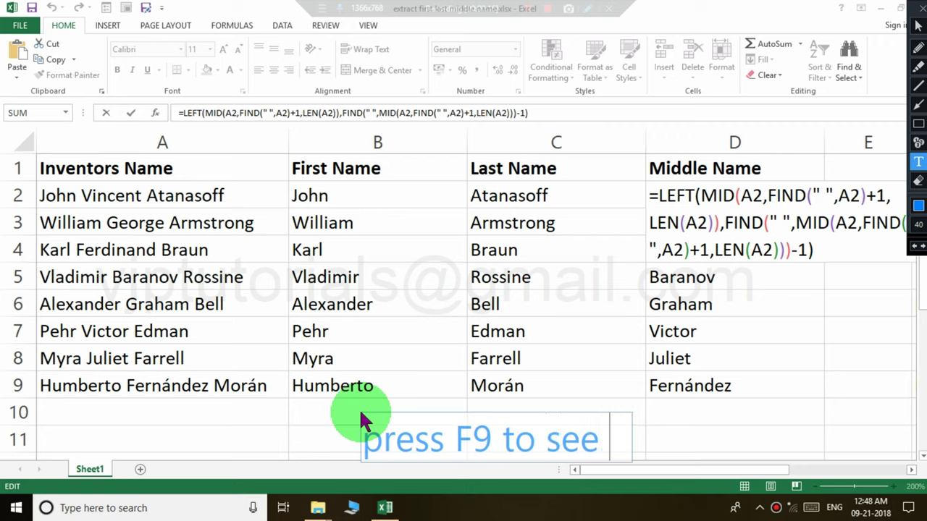
{"action": "type", "text": "rese"}
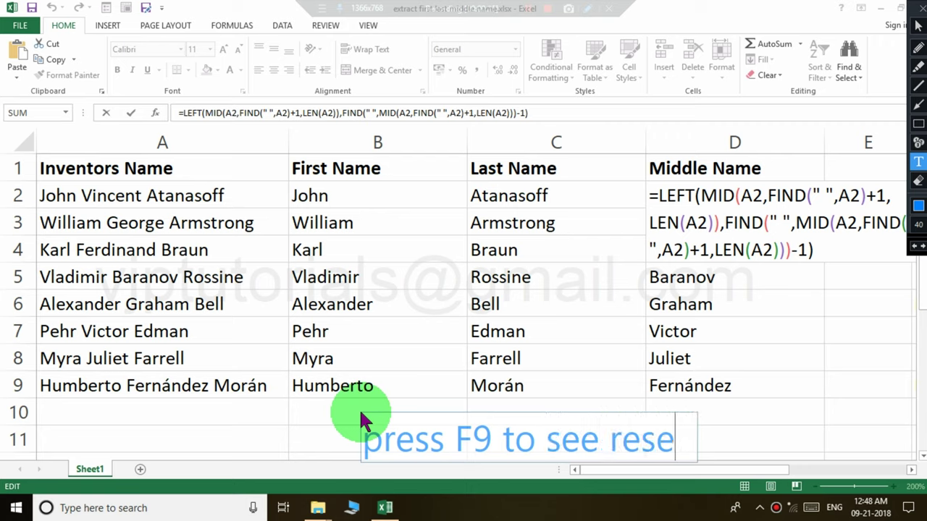
{"action": "key", "text": "BackSpace"}
{"action": "type", "text": "ult"}
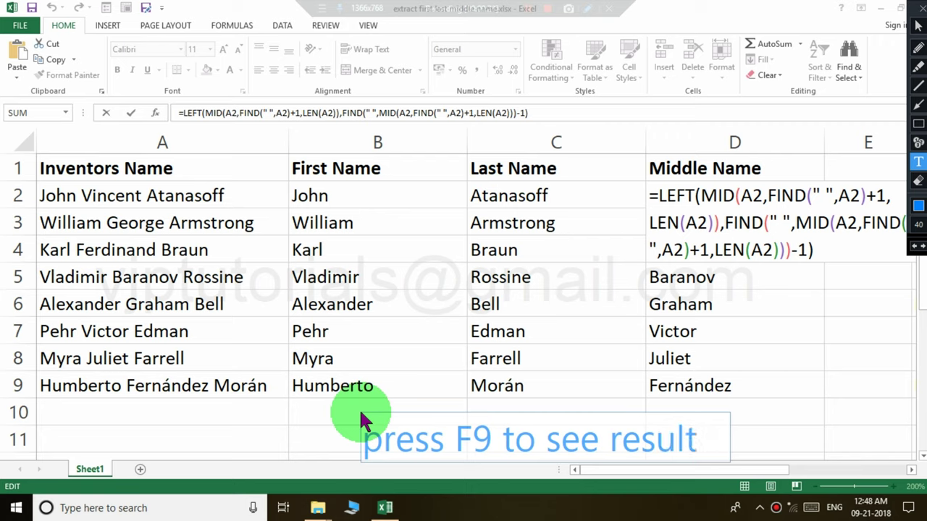
{"action": "type", "text": " in formul"}
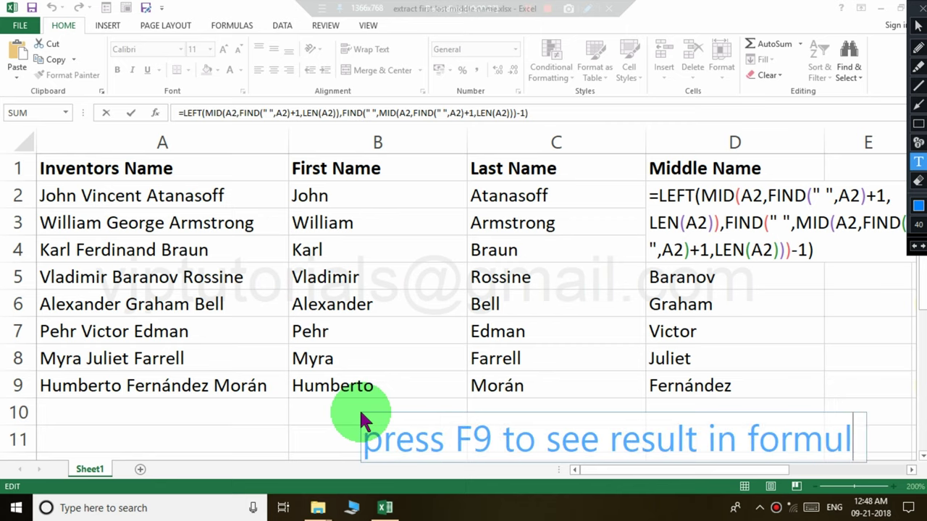
{"action": "type", "text": "a"}
{"action": "left_click", "coordinate": [342, 412]}
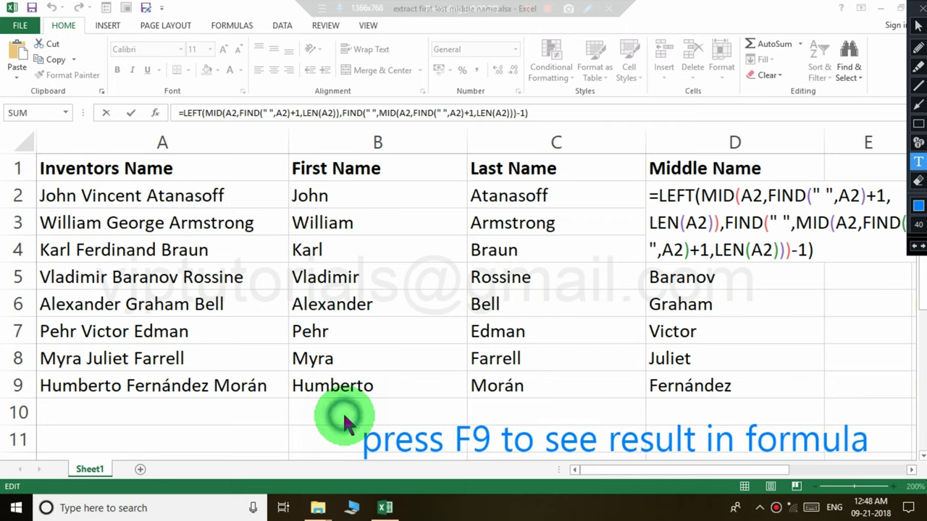
{"action": "left_click", "coordinate": [919, 23]}
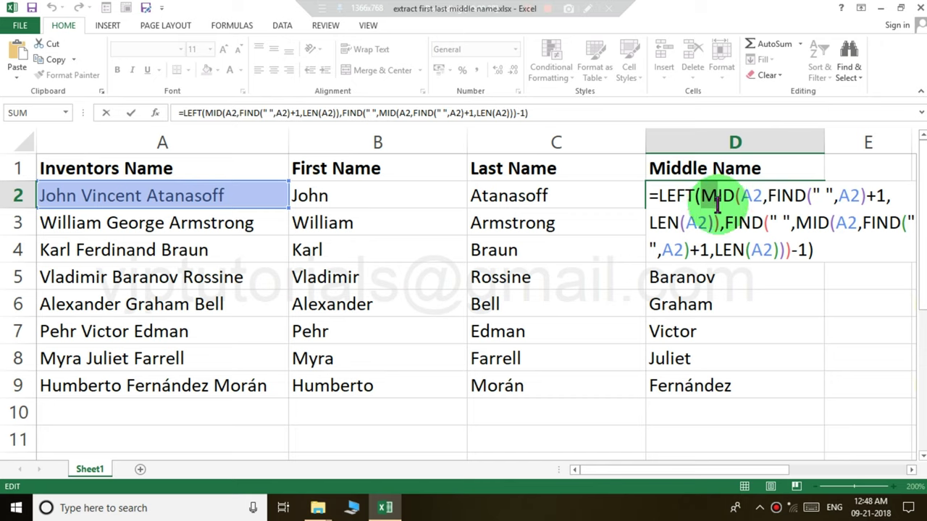
{"action": "left_click_drag", "start_coordinate": [700, 196], "coordinate": [719, 217]}
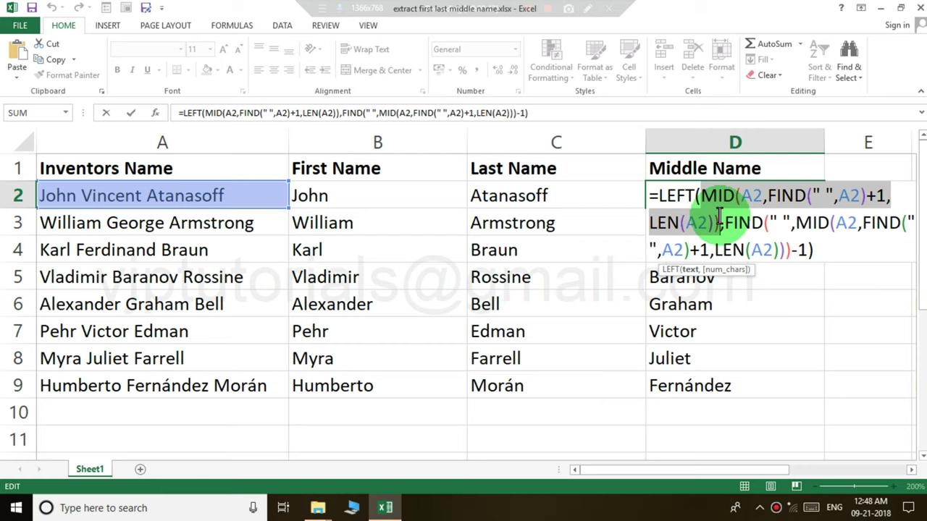
{"action": "key", "text": "F9"}
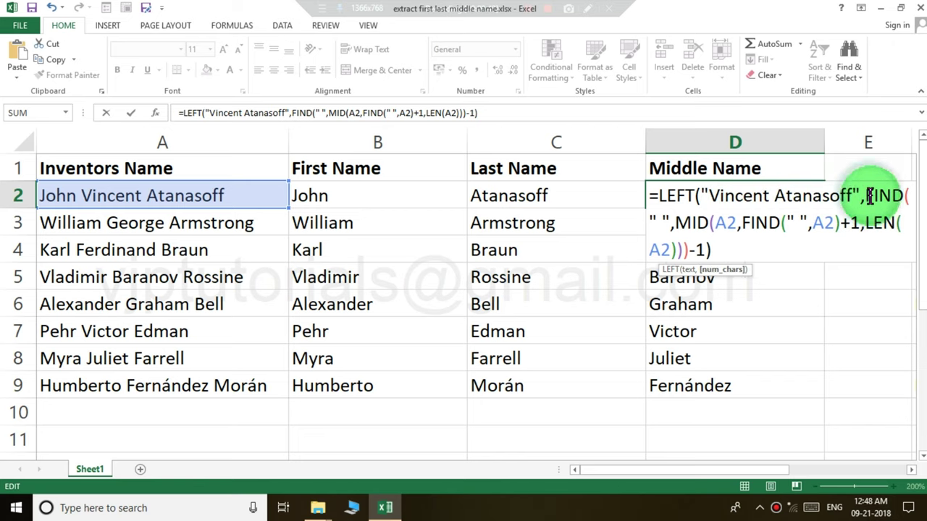
{"action": "mouse_move", "coordinate": [866, 196]}
{"action": "left_mouse_down"}
{"action": "mouse_move", "coordinate": [879, 211]}
{"action": "mouse_move", "coordinate": [690, 249]}
{"action": "left_mouse_up"}
{"action": "left_click", "coordinate": [689, 250]}
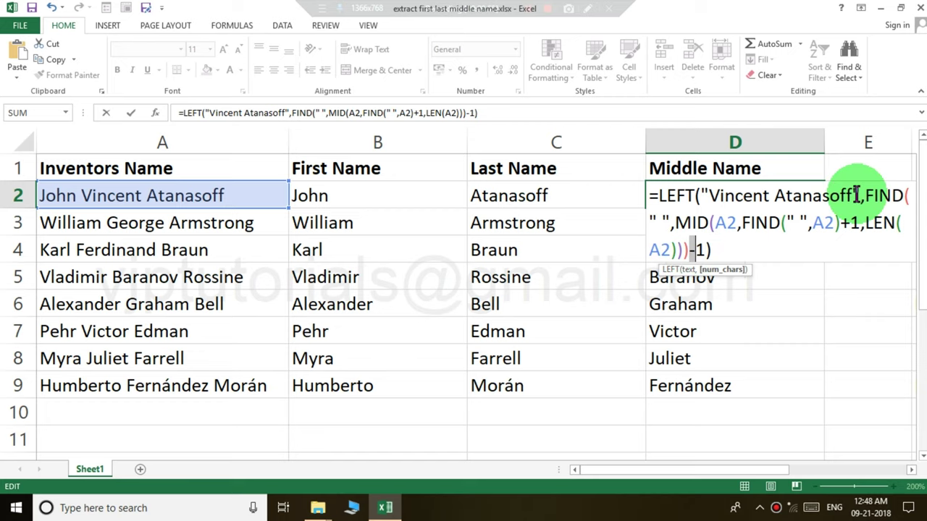
{"action": "mouse_move", "coordinate": [860, 196]}
{"action": "left_mouse_down"}
{"action": "mouse_move", "coordinate": [878, 221]}
{"action": "mouse_move", "coordinate": [684, 250]}
{"action": "left_mouse_up"}
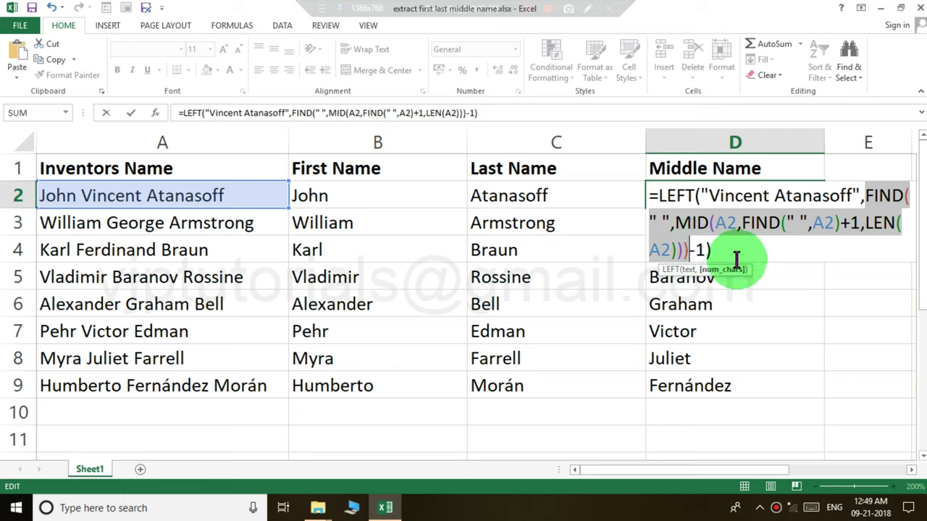
{"action": "type", "text": "8"}
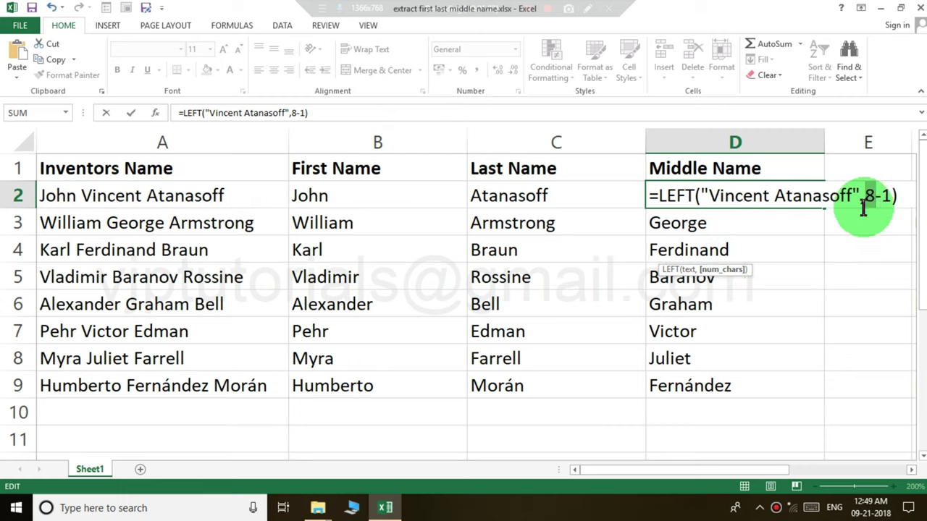
{"action": "left_click", "coordinate": [880, 196]}
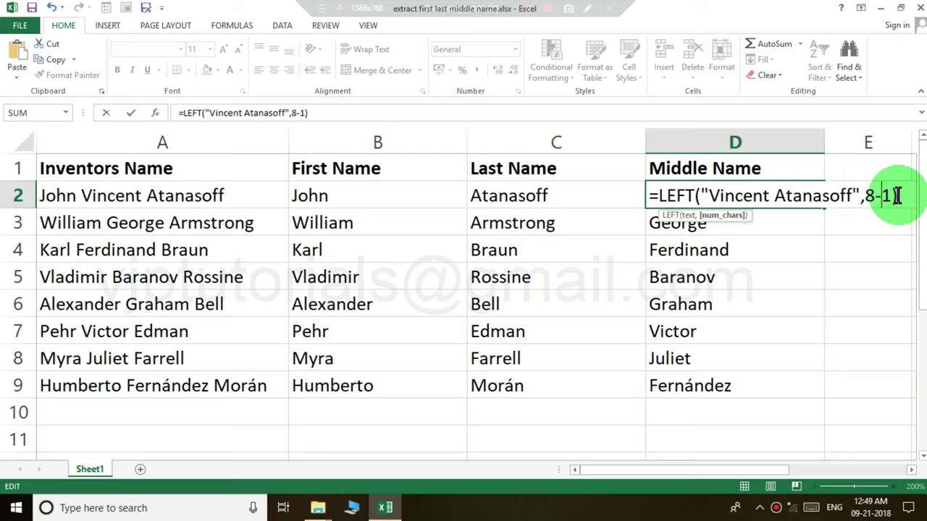
{"action": "key", "text": "Escape"}
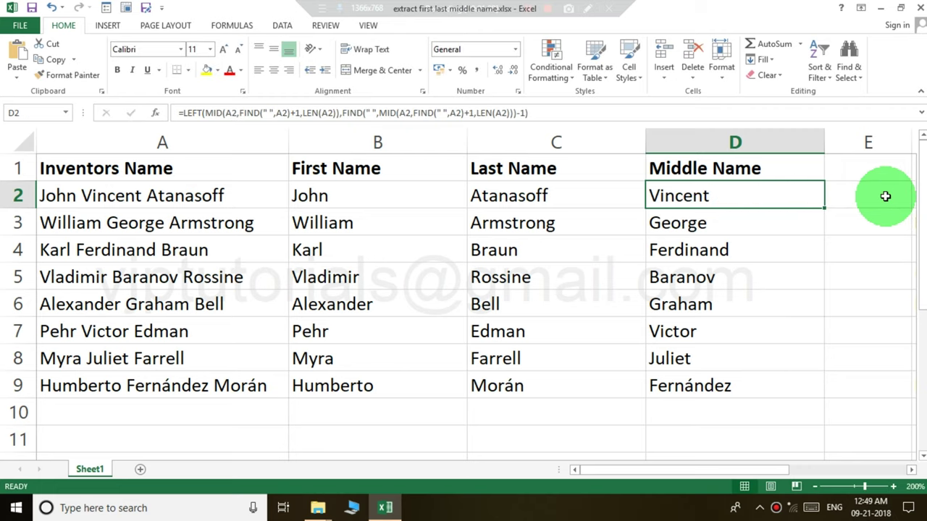
{"action": "left_click", "coordinate": [583, 200]}
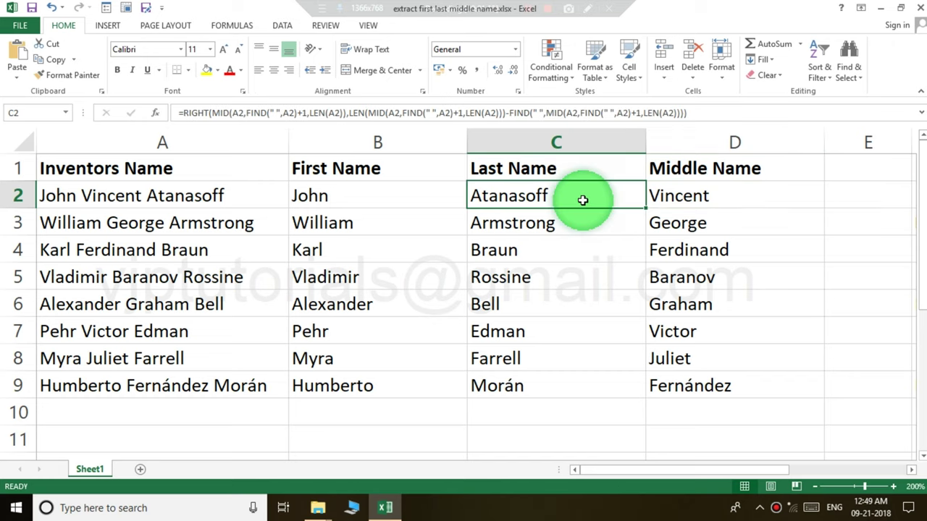
{"action": "double_click", "coordinate": [583, 200]}
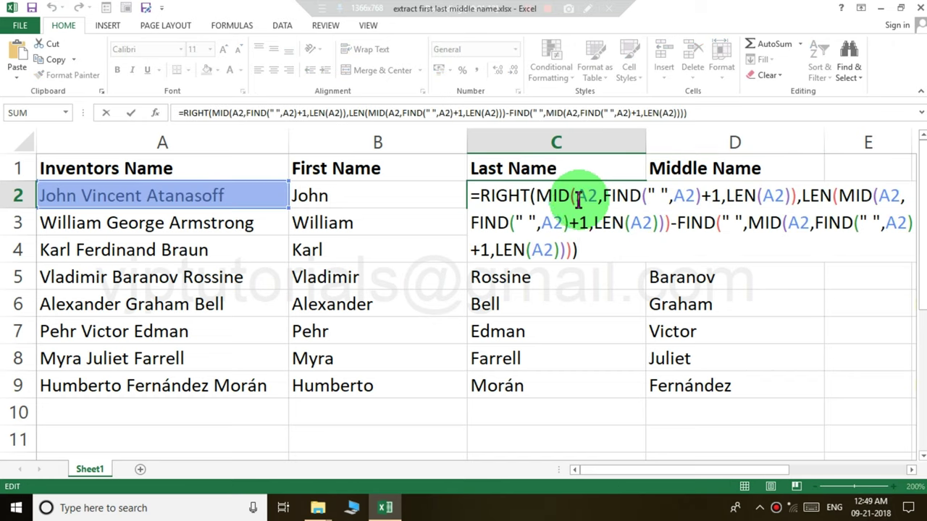
{"action": "left_click_drag", "start_coordinate": [537, 197], "coordinate": [798, 197]}
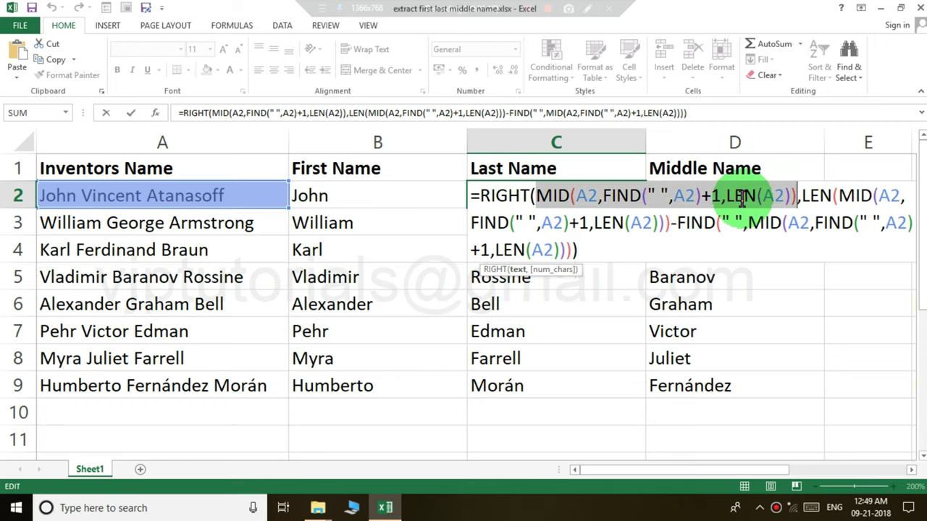
{"action": "key", "text": "F9"}
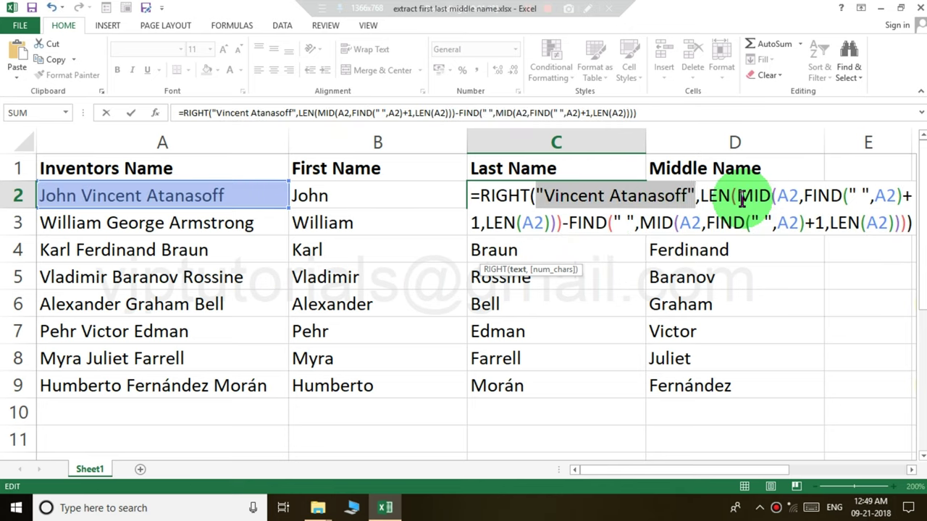
{"action": "left_click", "coordinate": [702, 195]}
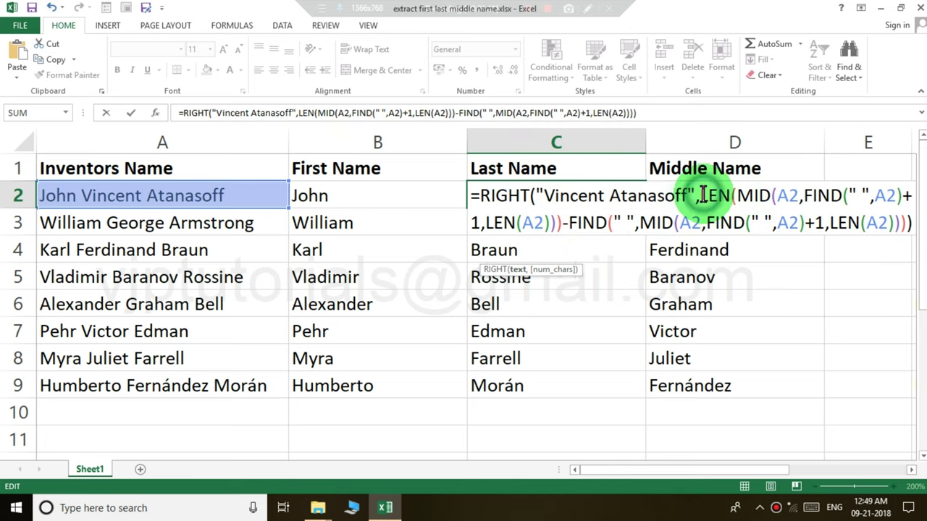
{"action": "left_click_drag", "start_coordinate": [703, 196], "coordinate": [907, 225]}
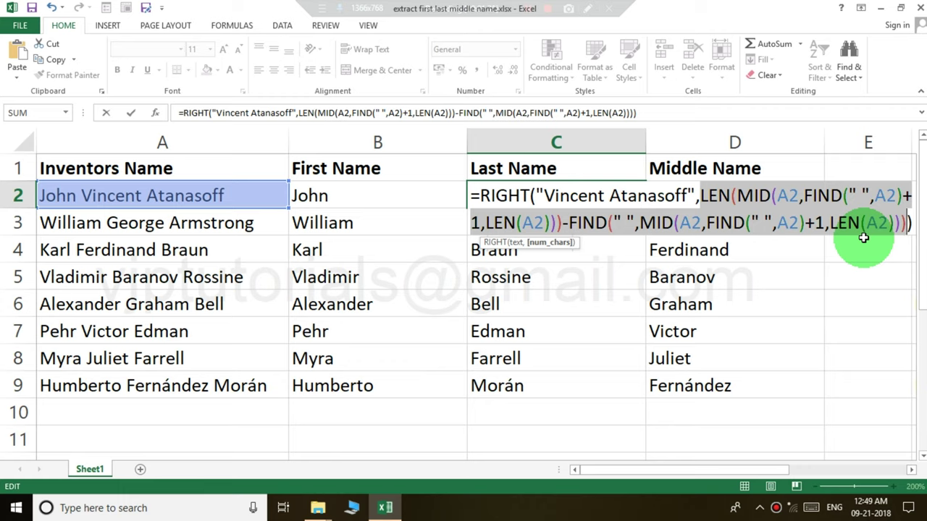
{"action": "type", "text": "9"}
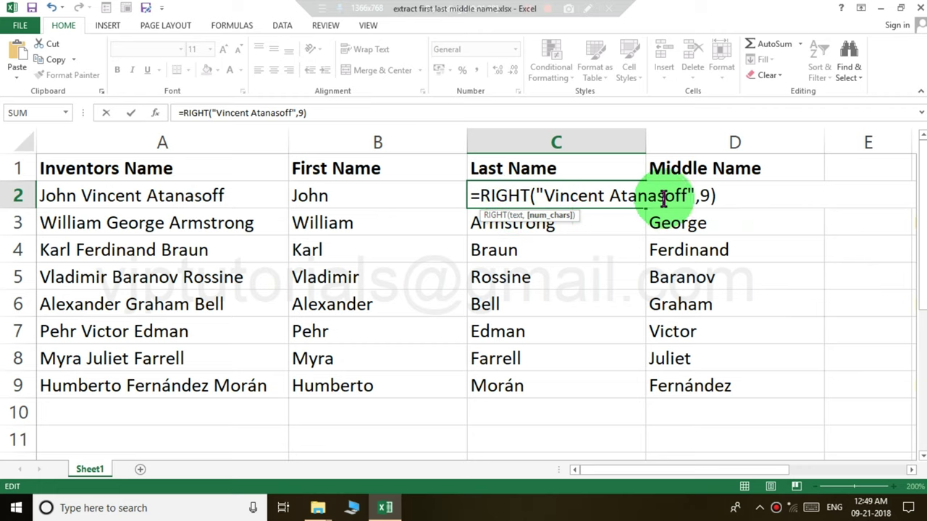
{"action": "key", "text": "Escape"}
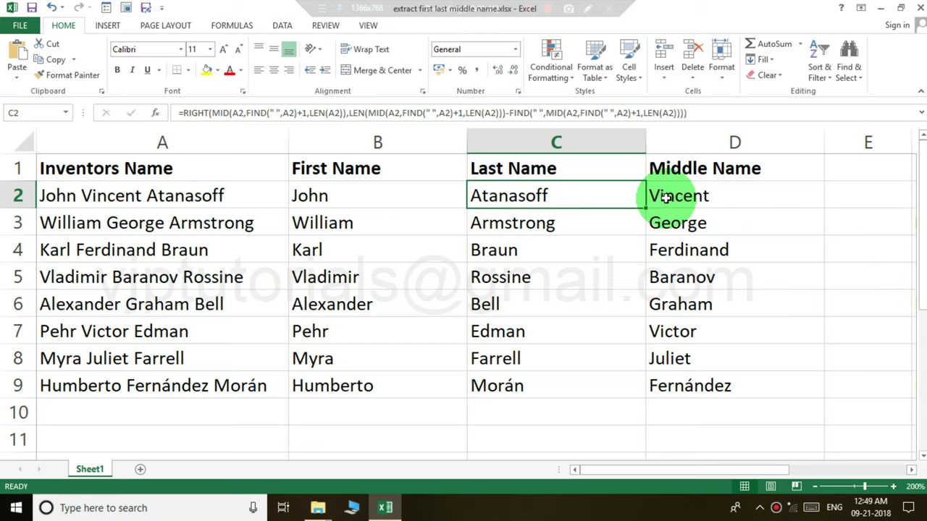
{"action": "left_click", "coordinate": [415, 197]}
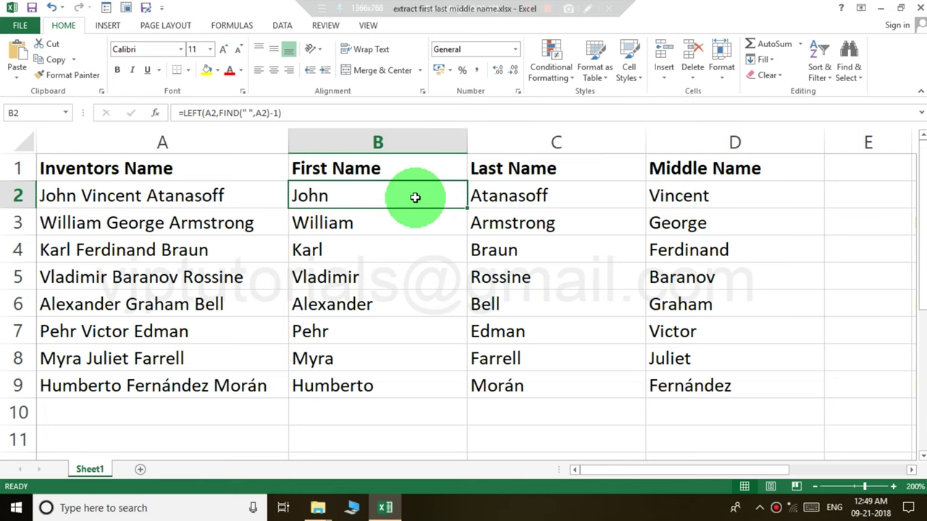
{"action": "key", "text": "F2"}
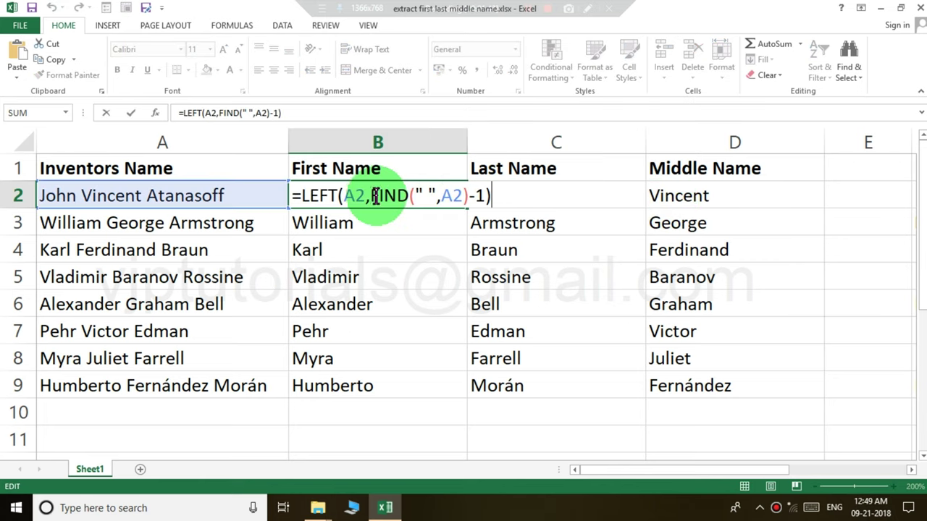
{"action": "left_click_drag", "start_coordinate": [373, 197], "coordinate": [471, 202]}
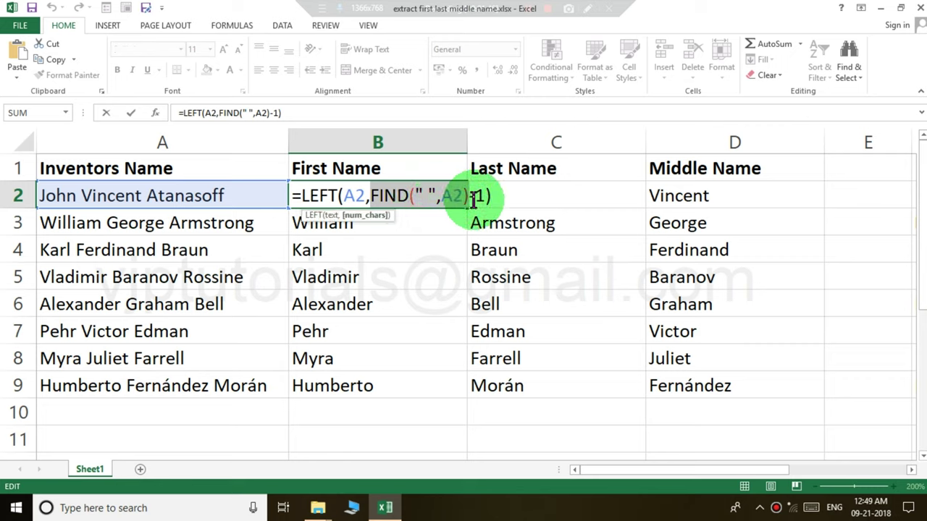
{"action": "key", "text": "F9"}
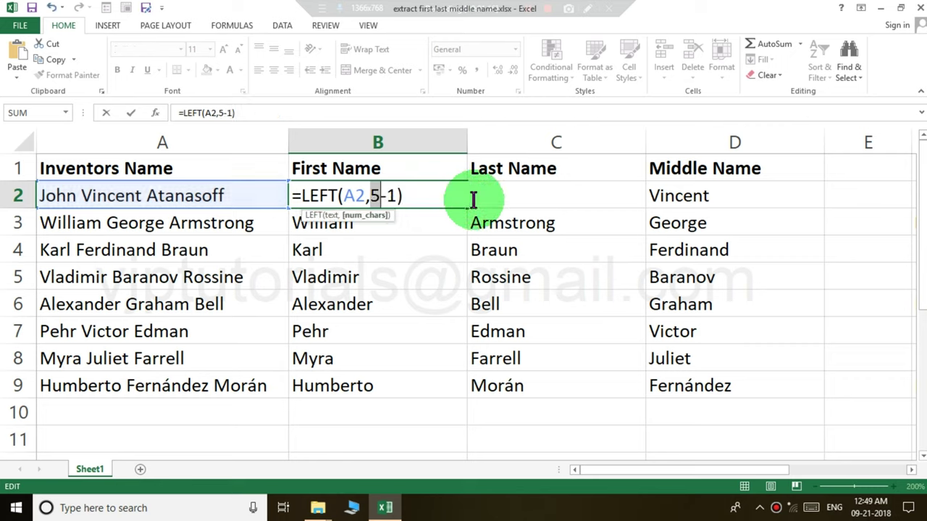
{"action": "left_click", "coordinate": [397, 196]}
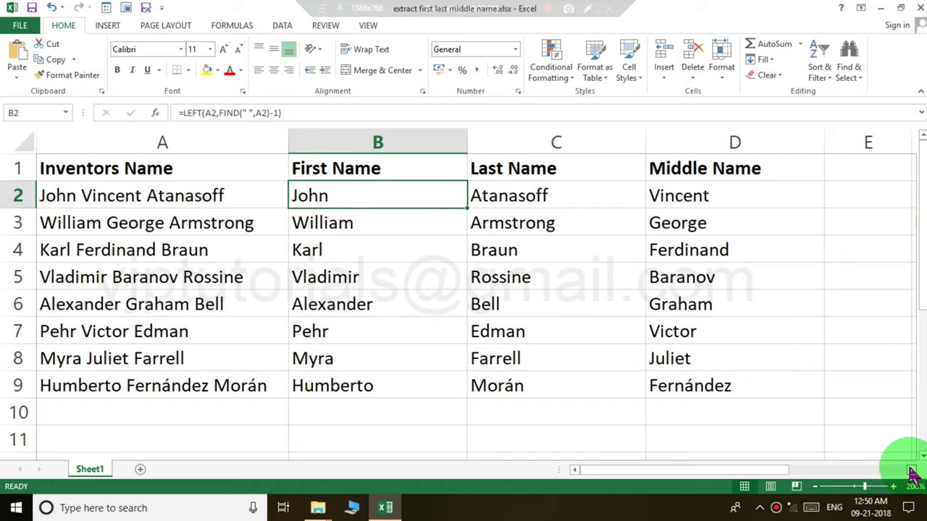
Enter =FORMULATEXT(B2) in merged G3 to display =LEFT(A2,FIND(" ",A2)-1) beside First Name.
{"action": "left_click", "coordinate": [911, 473]}
{"action": "left_click", "coordinate": [911, 472]}
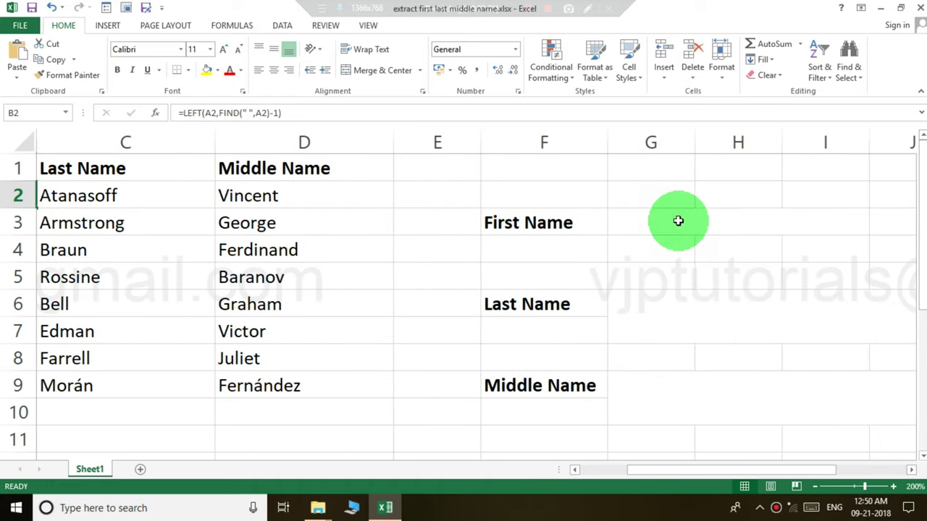
{"action": "left_click", "coordinate": [678, 221]}
{"action": "type", "text": "=f"}
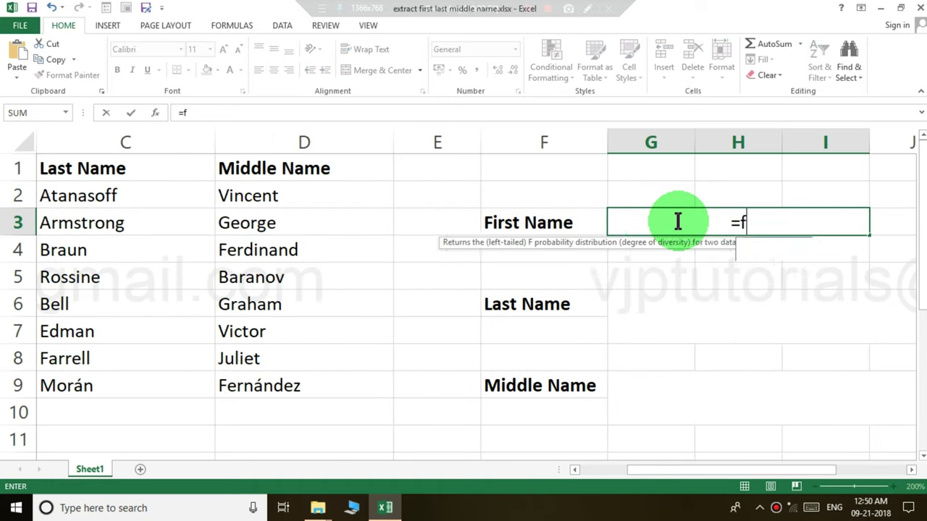
{"action": "type", "text": "orm"}
{"action": "key", "text": "Tab"}
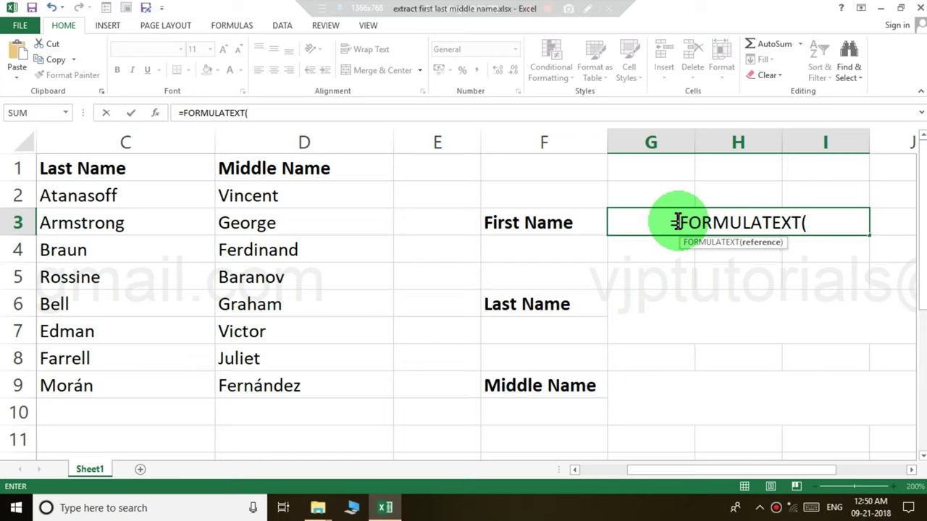
{"action": "left_click", "coordinate": [431, 190]}
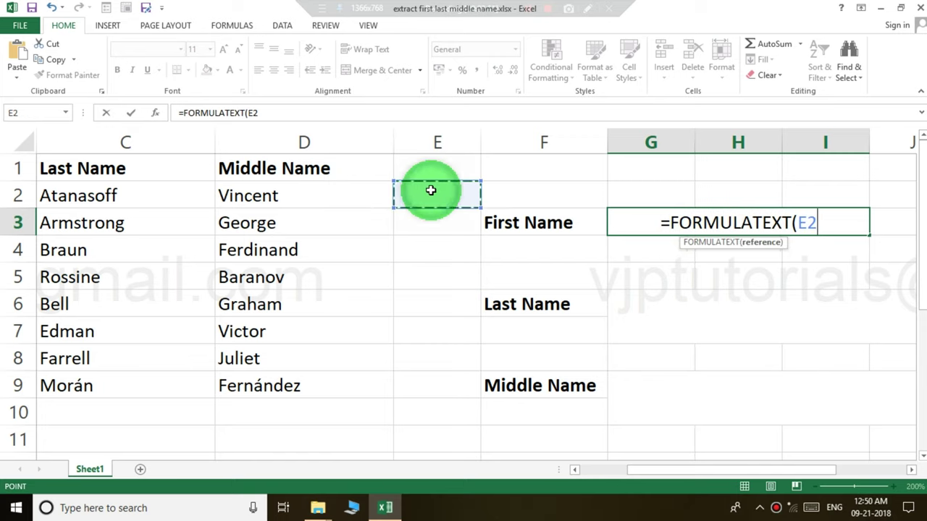
{"action": "key", "text": "Left"}
{"action": "key", "text": "Left"}
{"action": "key", "text": "Left"}
{"action": "key", "text": "Left"}
{"action": "key", "text": "Right"}
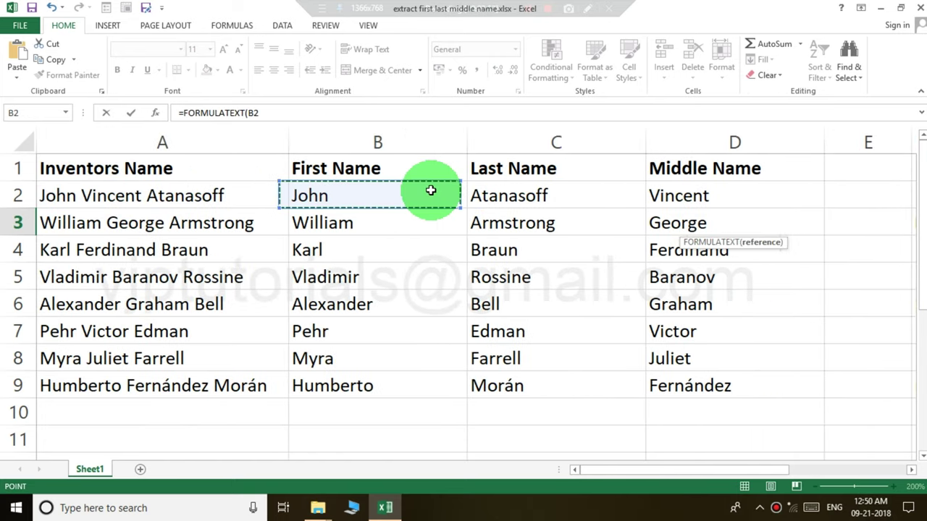
{"action": "key", "text": "Return"}
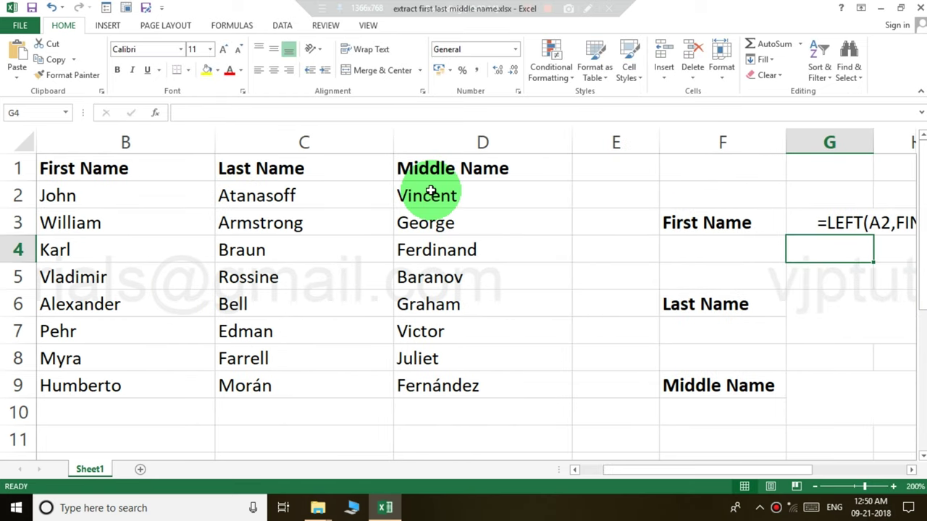
{"action": "key", "text": "Down"}
{"action": "key", "text": "Down"}
Enter =FORMULATEXT(C2) in merged G6 beside the Last Name label.
{"action": "type", "text": "="}
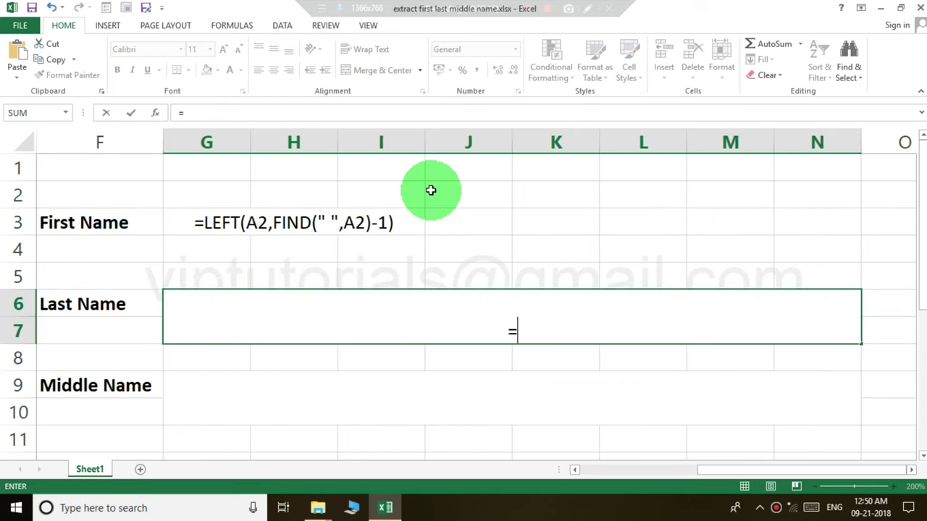
{"action": "type", "text": "for"}
{"action": "key", "text": "Down"}
{"action": "key", "text": "Tab"}
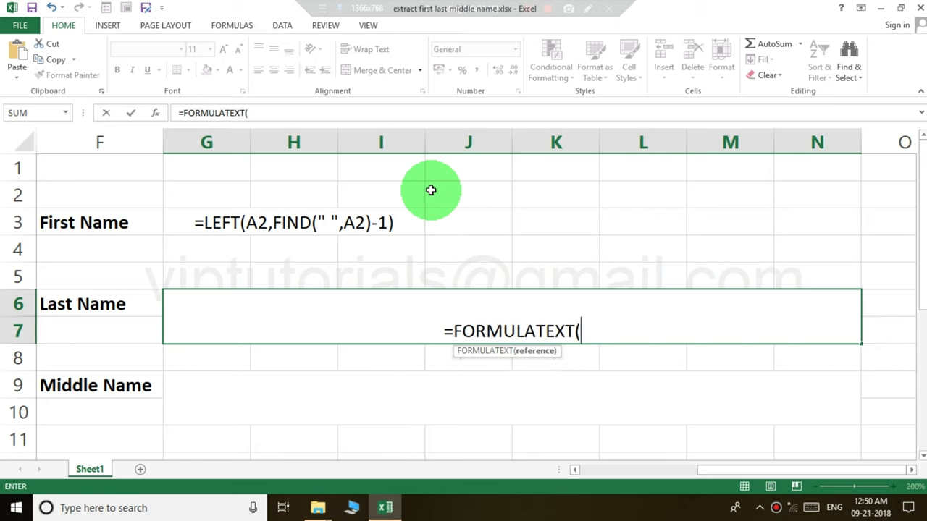
{"action": "key", "text": "Left"}
{"action": "key", "text": "Left"}
{"action": "key", "text": "Left"}
{"action": "key", "text": "Left"}
{"action": "key", "text": "Up"}
{"action": "key", "text": "Up"}
{"action": "key", "text": "Up"}
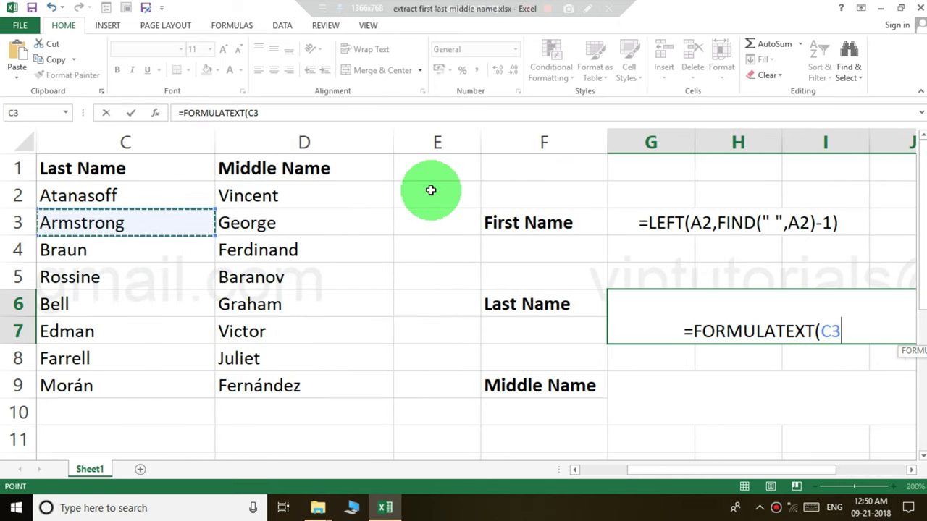
{"action": "key", "text": "Up"}
{"action": "key", "text": "Return"}
{"action": "key", "text": "Down"}
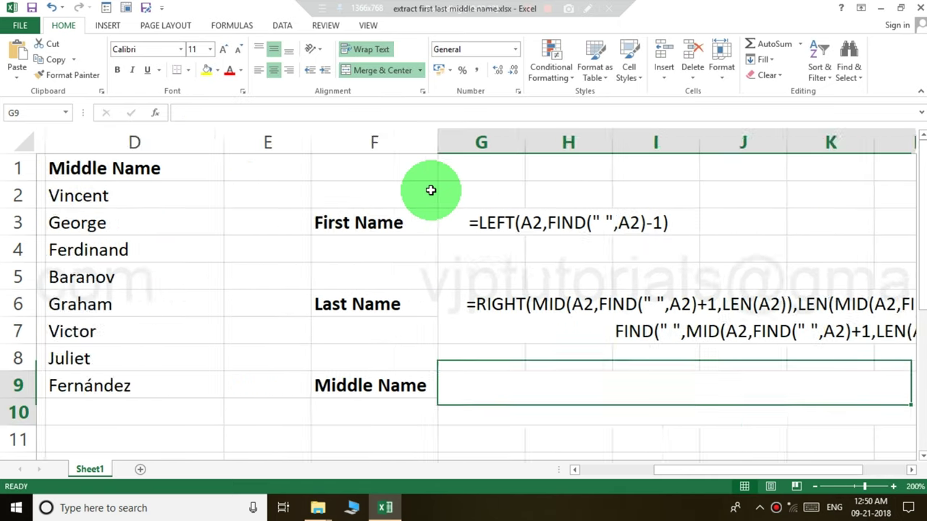
Enter =FORMULATEXT(D2) in merged G9 beside the Middle Name label.
{"action": "type", "text": "=form"}
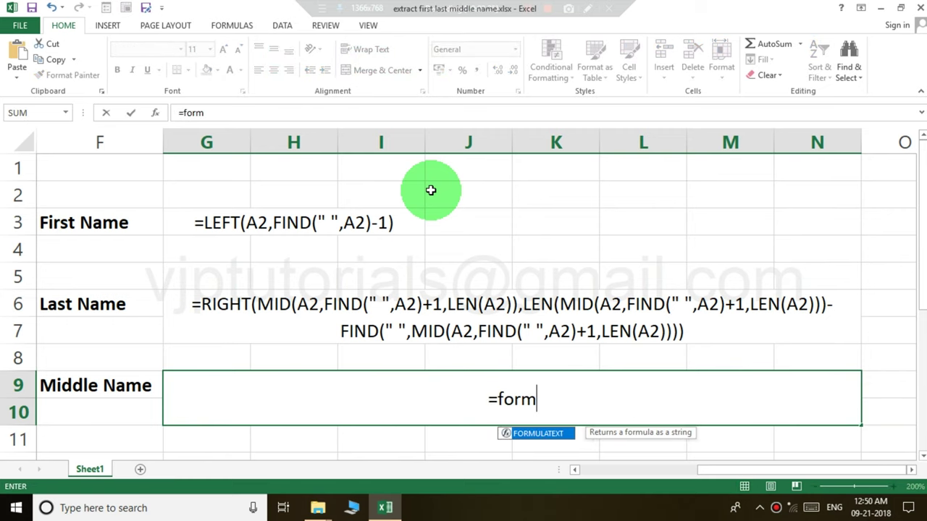
{"action": "key", "text": "Tab"}
{"action": "key", "text": "Left"}
{"action": "key", "text": "Left"}
{"action": "key", "text": "Left"}
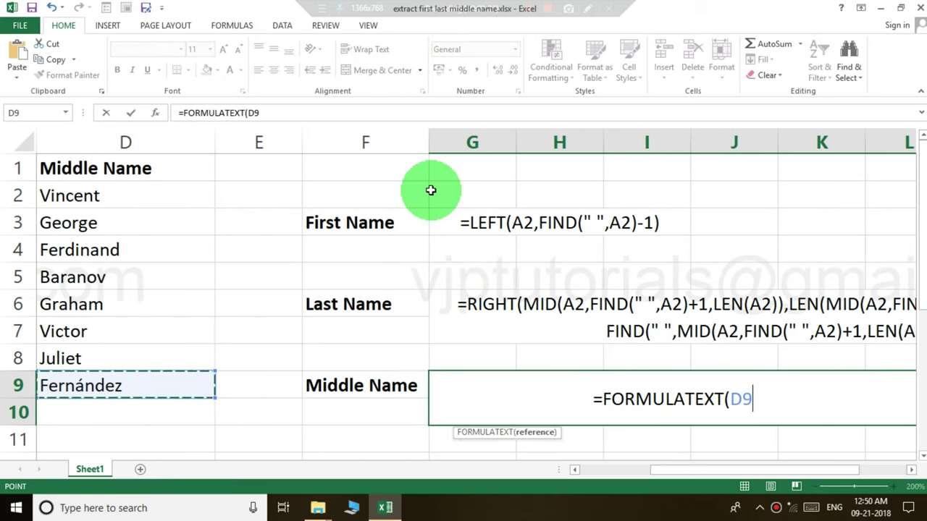
{"action": "key", "text": "Up"}
{"action": "key", "text": "Up"}
{"action": "key", "text": "Up"}
{"action": "key", "text": "Up"}
{"action": "key", "text": "Up"}
{"action": "key", "text": "Up"}
{"action": "key", "text": "Up"}
{"action": "key", "text": "Return"}
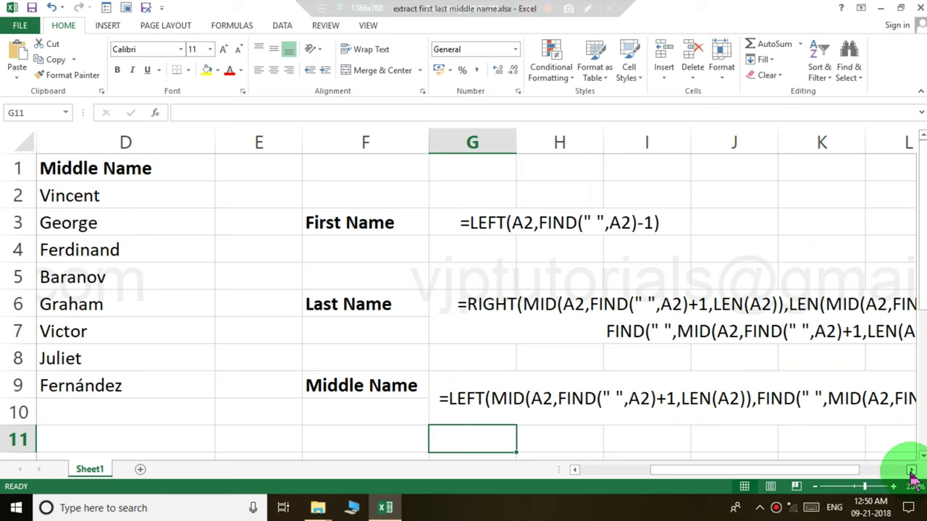
{"action": "left_click", "coordinate": [911, 469]}
{"action": "left_click", "coordinate": [912, 469]}
{"action": "left_click", "coordinate": [912, 469]}
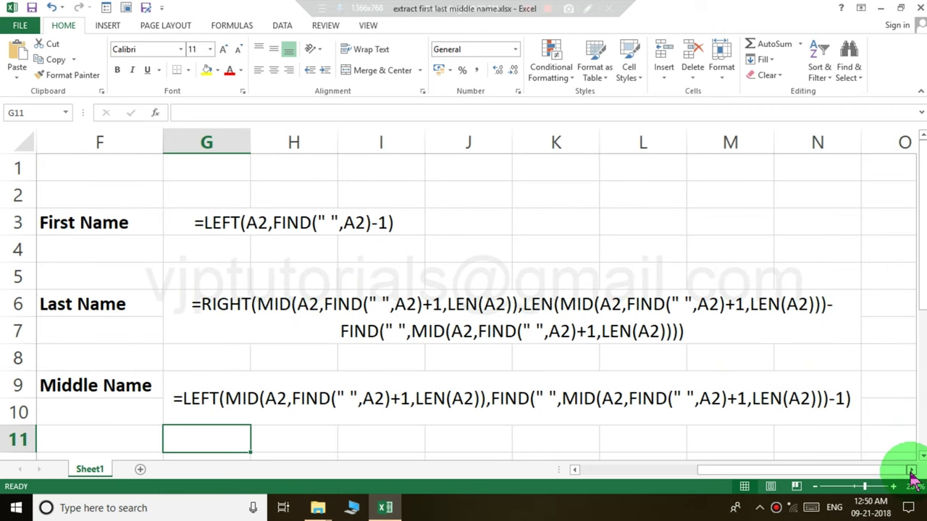
Draw red annotation rectangles around the formula texts in G3, G6 and G9.
{"action": "left_click", "coordinate": [587, 8]}
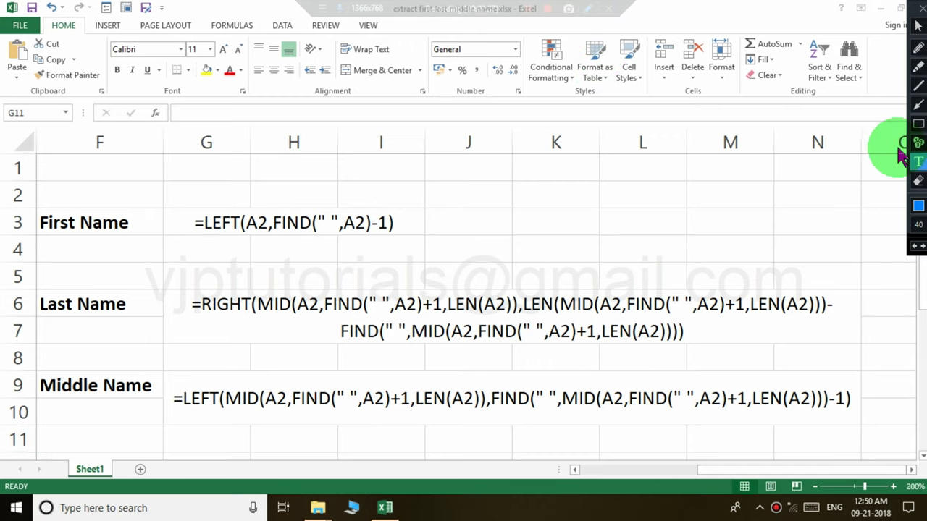
{"action": "left_click", "coordinate": [917, 124]}
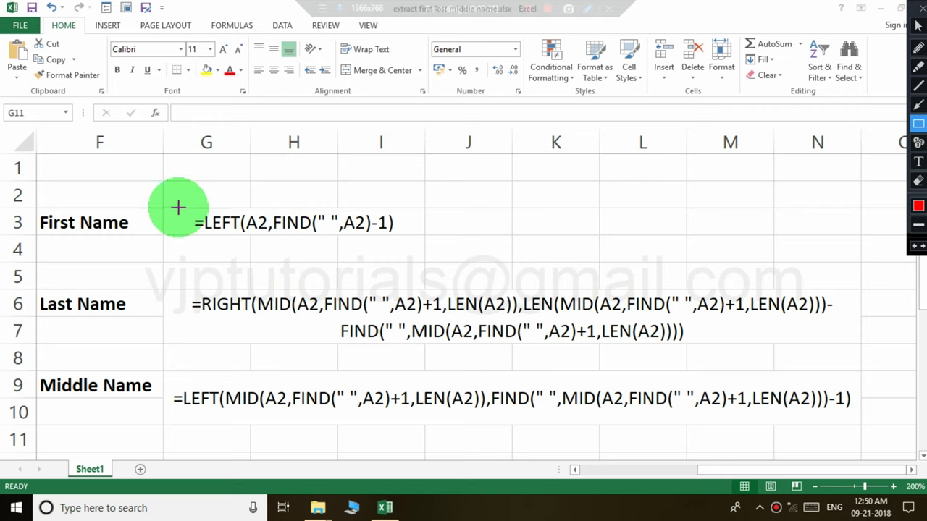
{"action": "left_click_drag", "start_coordinate": [177, 208], "coordinate": [403, 237]}
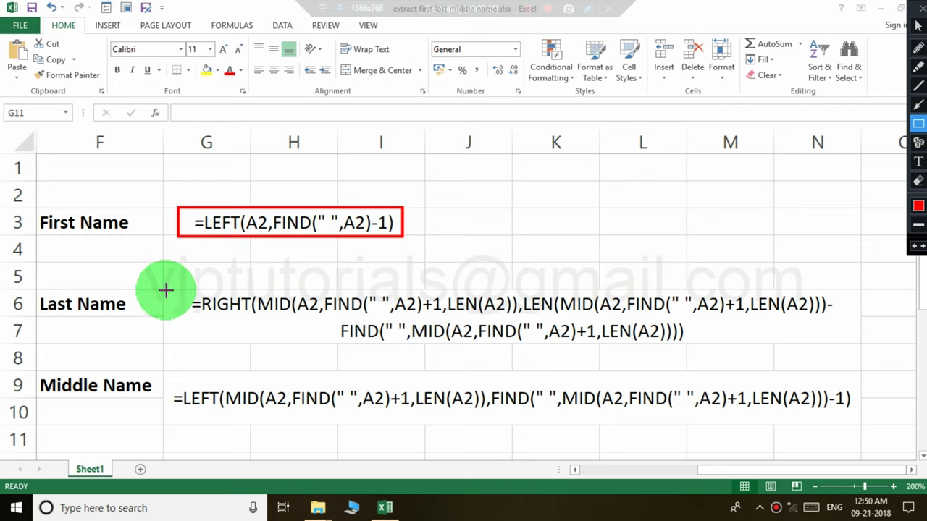
{"action": "left_click_drag", "start_coordinate": [166, 291], "coordinate": [853, 346]}
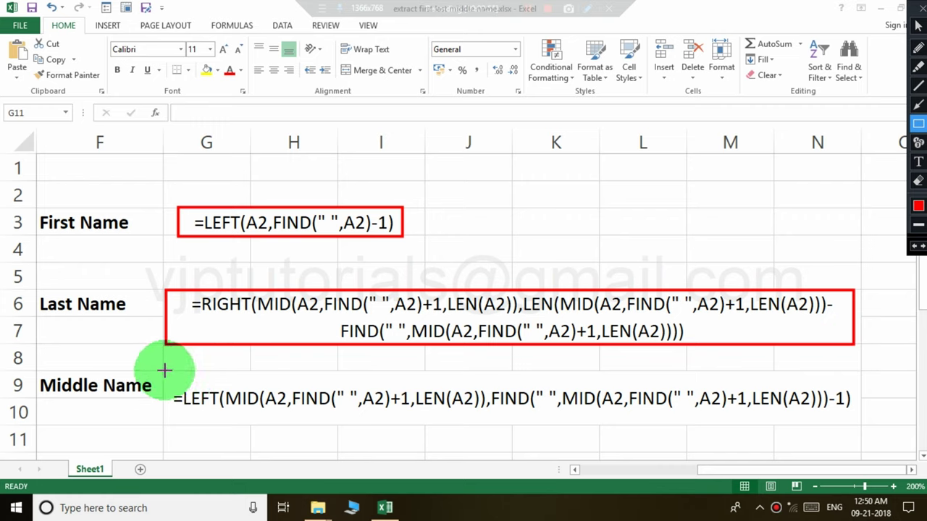
{"action": "mouse_move", "coordinate": [164, 370]}
{"action": "left_mouse_down"}
{"action": "mouse_move", "coordinate": [869, 428]}
{"action": "mouse_move", "coordinate": [859, 425]}
{"action": "left_mouse_up"}
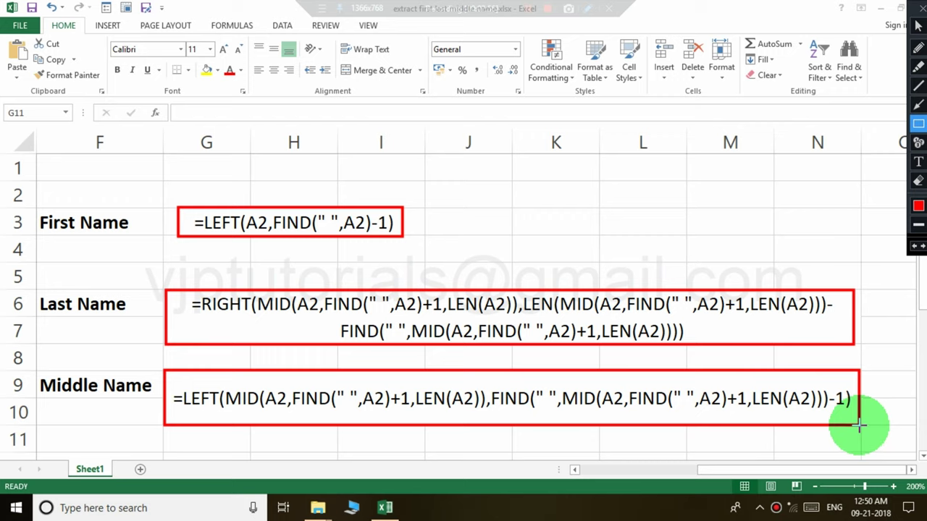